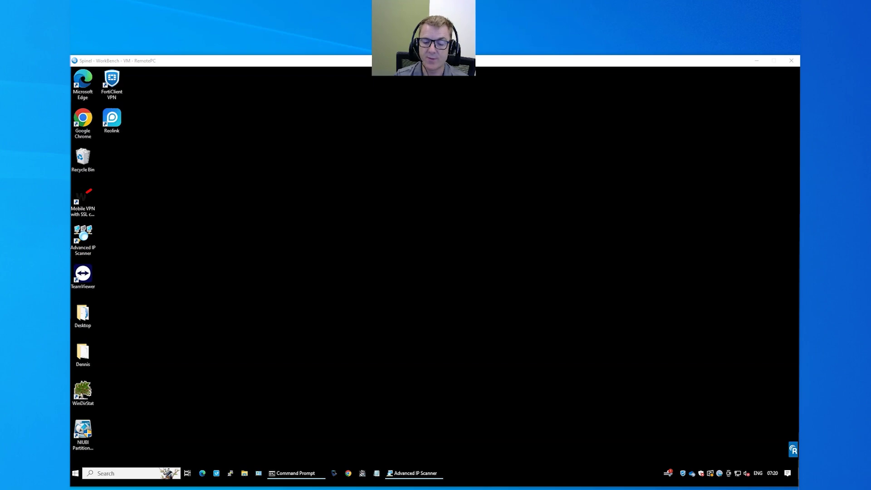
- Scan 172.20.21.0/24 in Advanced IP Scanner, expand the 172.20.21.70 entry, and launch Edge
{"action": "left_click", "coordinate": [403, 474]}
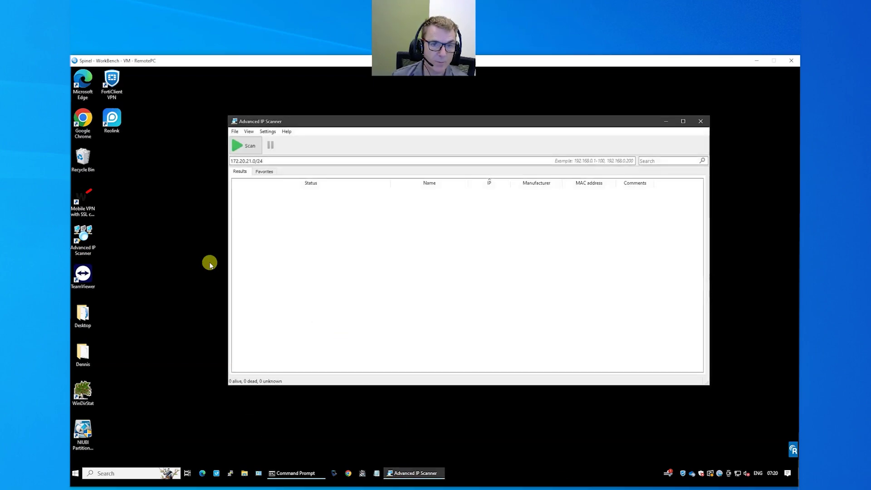
{"action": "left_click", "coordinate": [242, 148]}
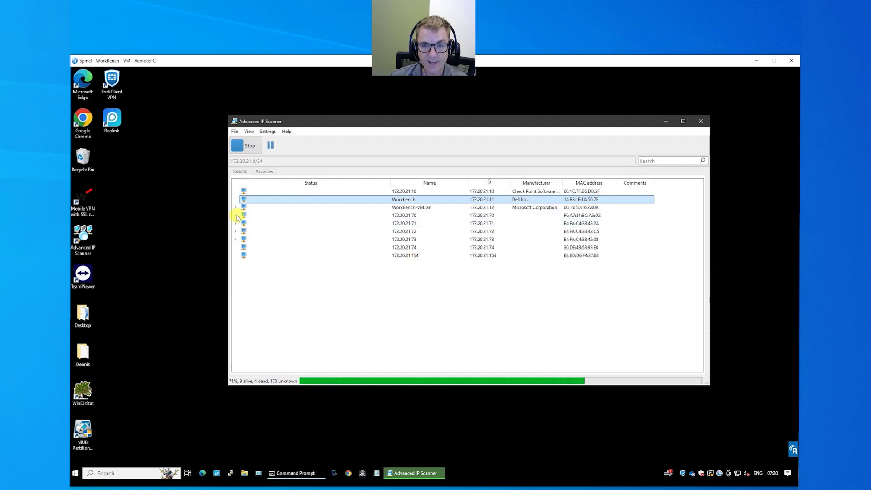
{"action": "left_click", "coordinate": [236, 216]}
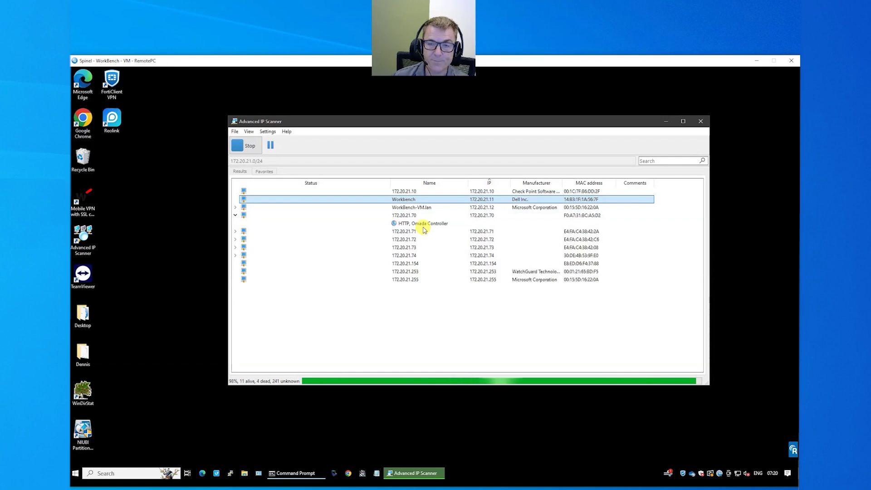
{"action": "left_click", "coordinate": [203, 474]}
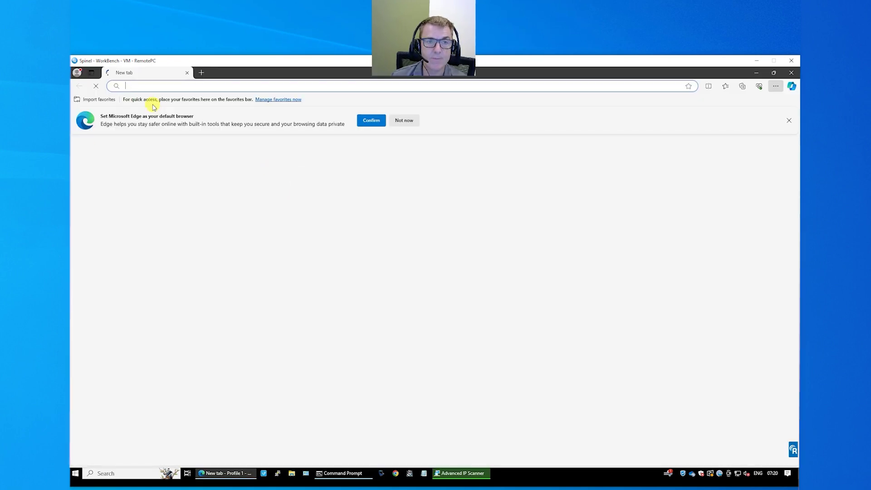
- Browse to 172.20.21.70 in Edge and dismiss the default-browser banner
{"action": "left_click", "coordinate": [171, 85]}
{"action": "type", "text": "172.20.2"}
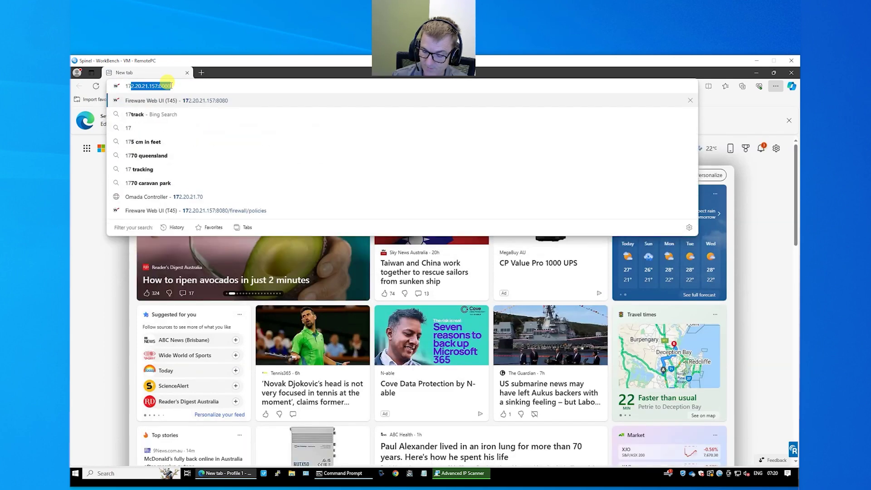
{"action": "type", "text": "1.70"}
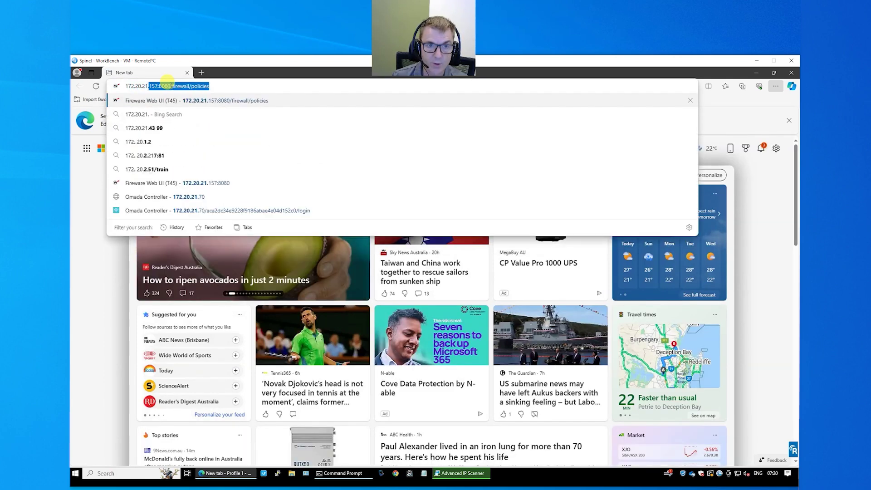
{"action": "key", "text": "Return"}
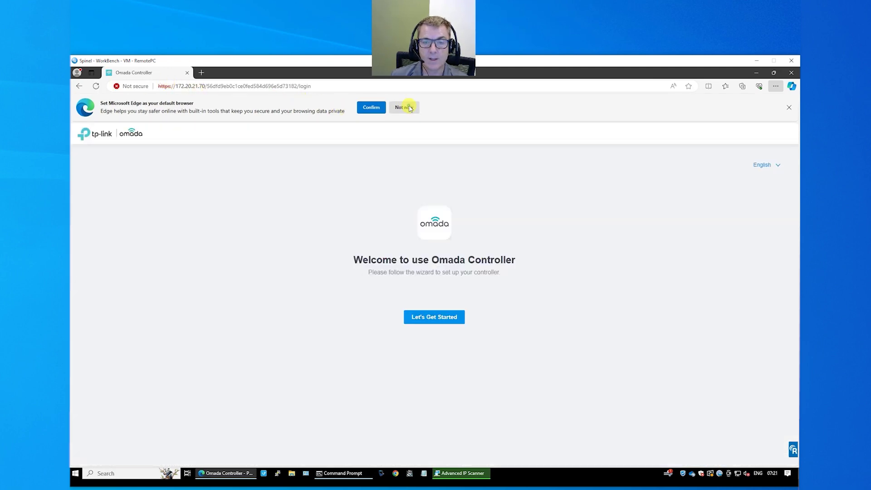
{"action": "left_click", "coordinate": [408, 107]}
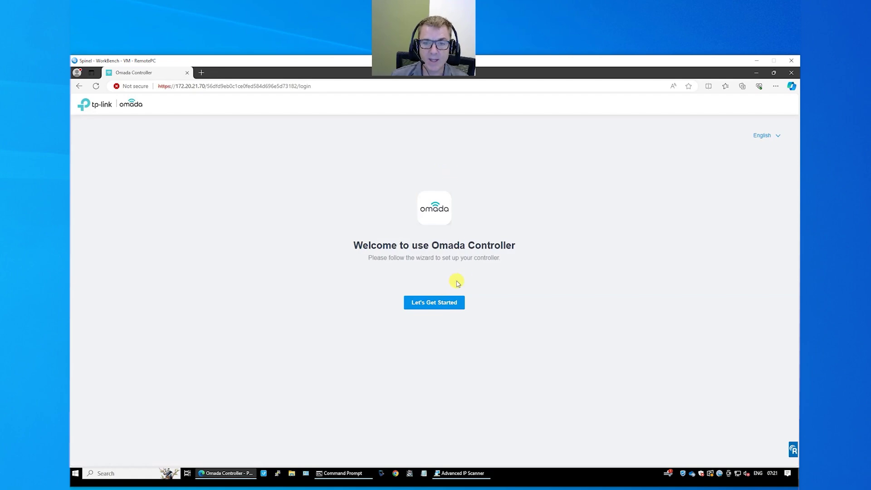
- Start the setup wizard and rename the controller to Spinel 2
{"action": "left_click", "coordinate": [442, 304]}
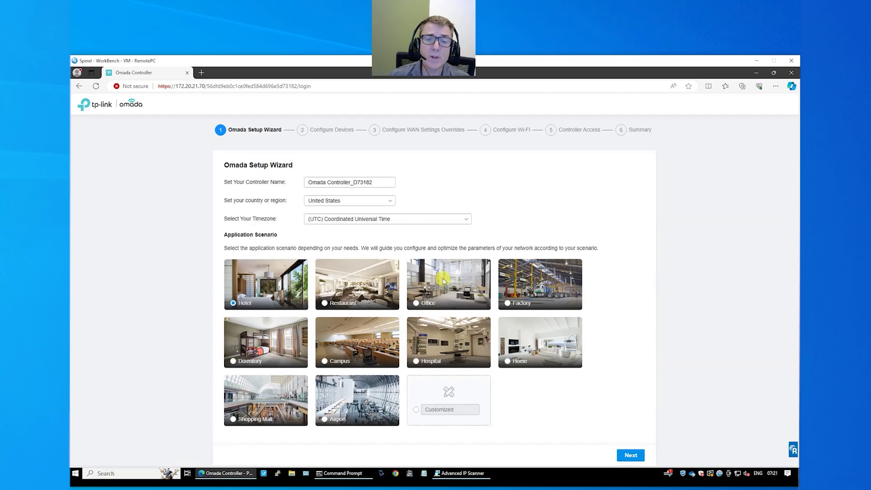
{"action": "left_click", "coordinate": [338, 182]}
{"action": "key", "text": "ctrl+a"}
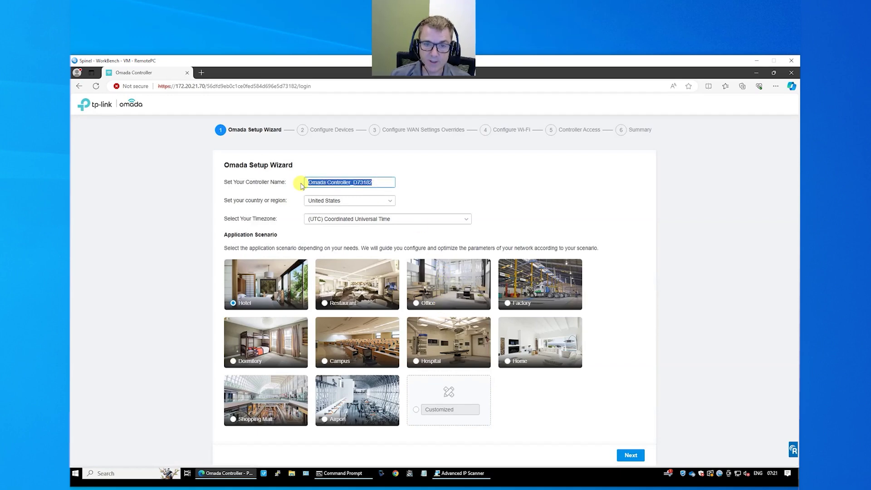
{"action": "type", "text": "Spinel"}
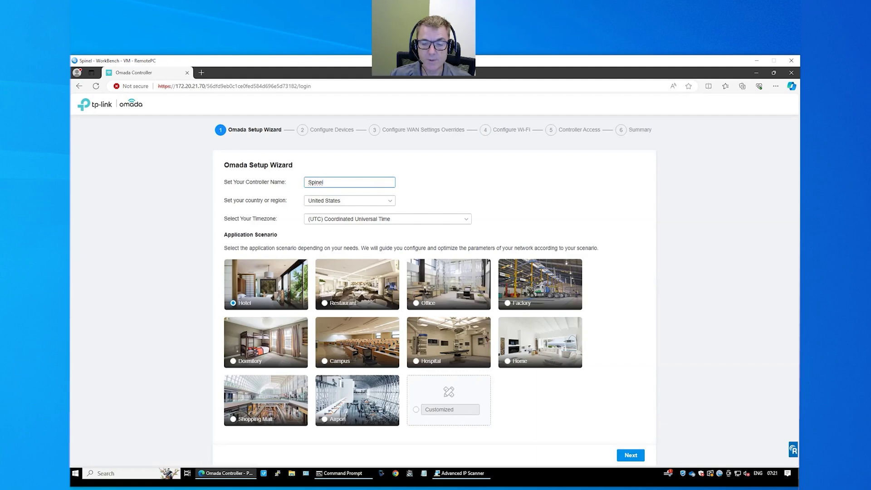
{"action": "key", "text": "ctrl+shift+space"}
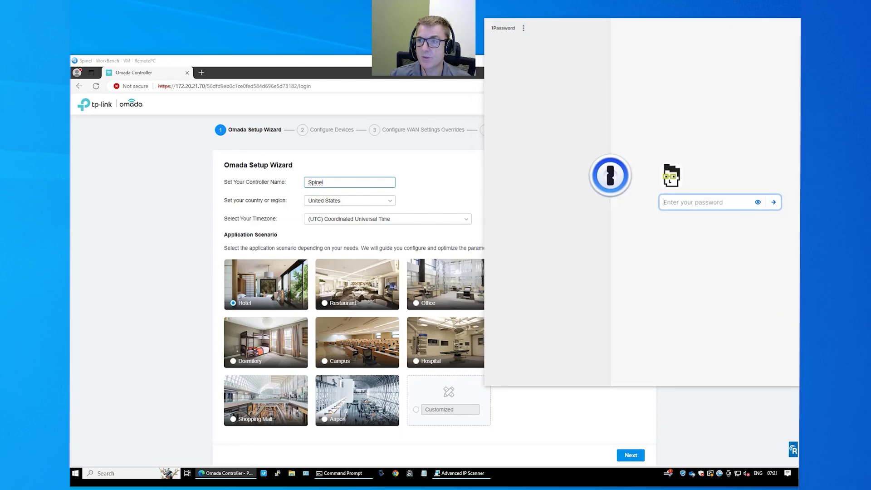
{"action": "key", "text": "Escape"}
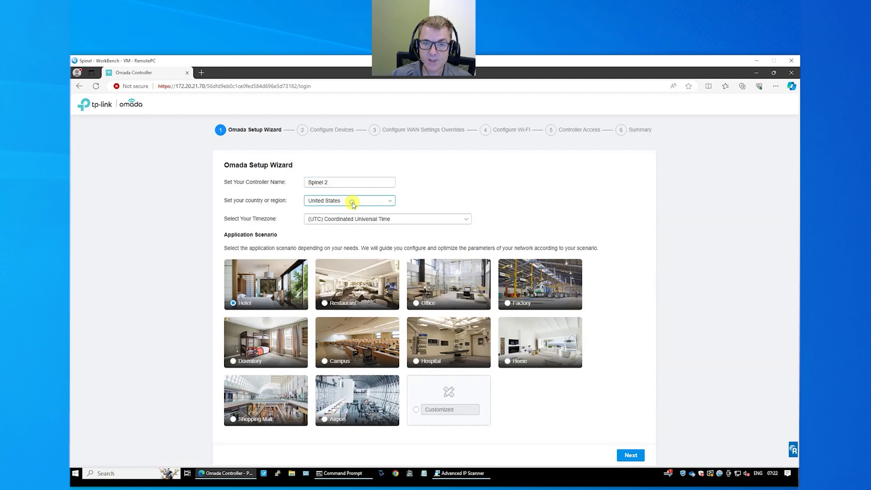
- Set country Australia, timezone Canberra/Melbourne/Sydney, and the Home scenario
{"action": "left_click", "coordinate": [352, 200]}
{"action": "scroll", "coordinate": [376, 229], "scroll_direction": "down", "scroll_amount": 5}
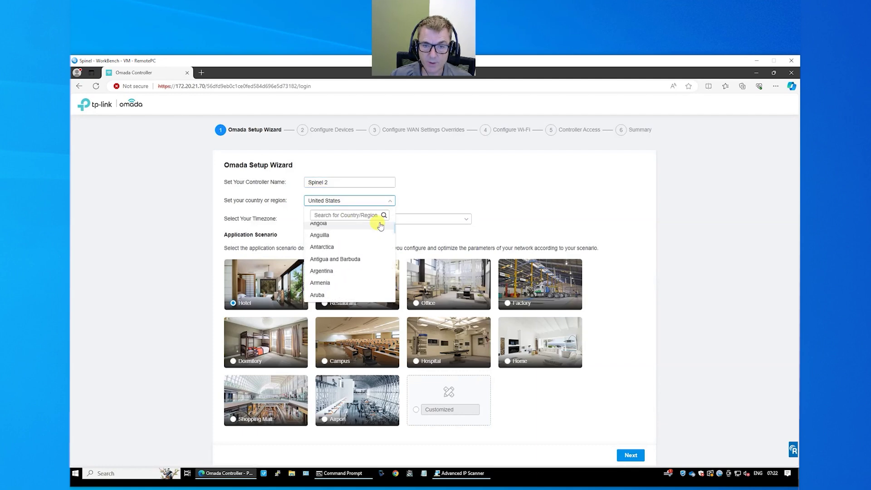
{"action": "scroll", "coordinate": [379, 227], "scroll_direction": "up", "scroll_amount": 2}
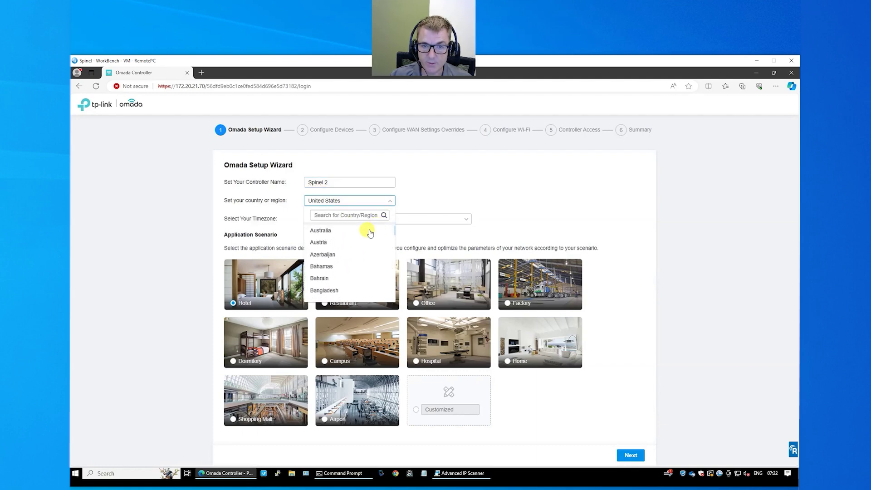
{"action": "left_click", "coordinate": [360, 231]}
{"action": "left_click", "coordinate": [360, 220]}
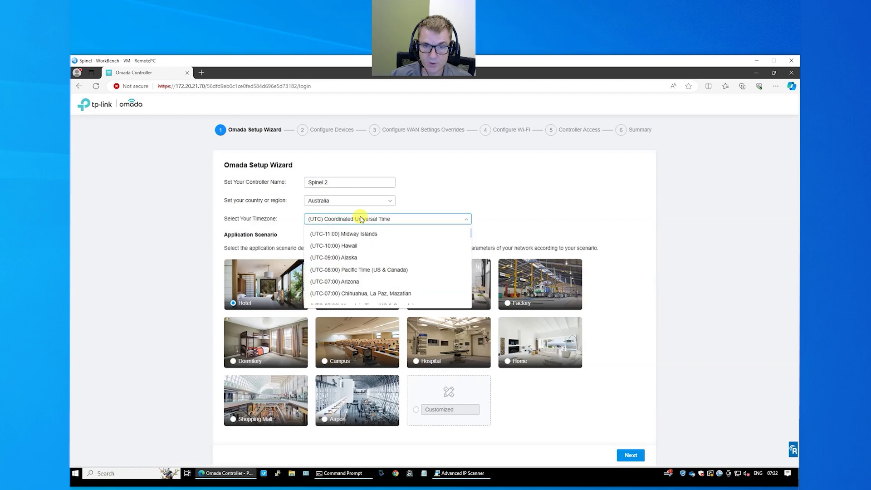
{"action": "scroll", "coordinate": [381, 250], "scroll_direction": "down", "scroll_amount": 2}
{"action": "scroll", "coordinate": [382, 254], "scroll_direction": "down", "scroll_amount": 10}
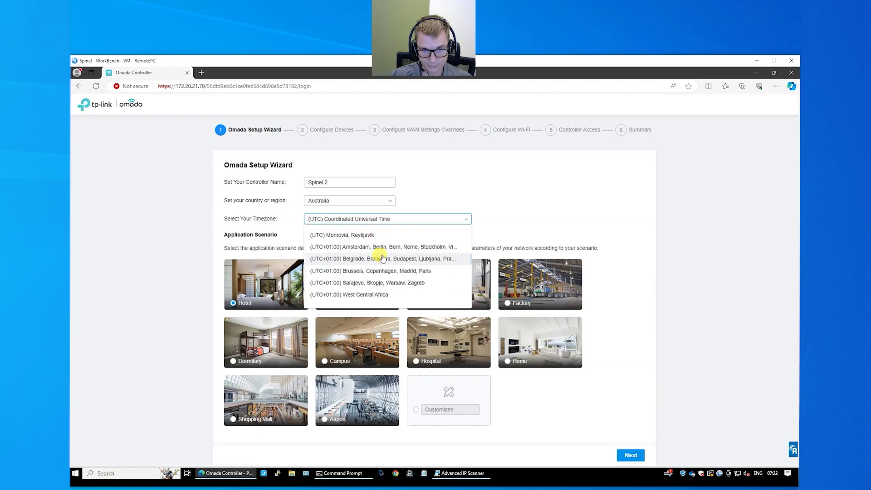
{"action": "scroll", "coordinate": [383, 257], "scroll_direction": "down", "scroll_amount": 10}
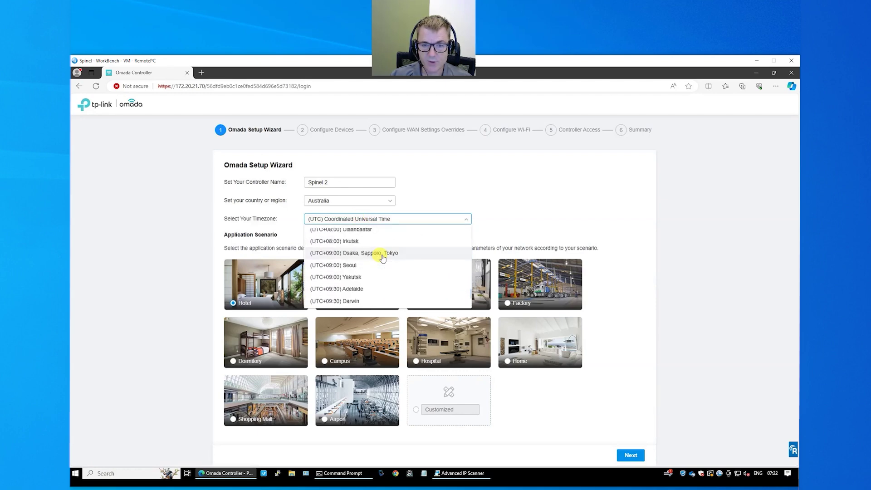
{"action": "scroll", "coordinate": [383, 258], "scroll_direction": "up", "scroll_amount": 1}
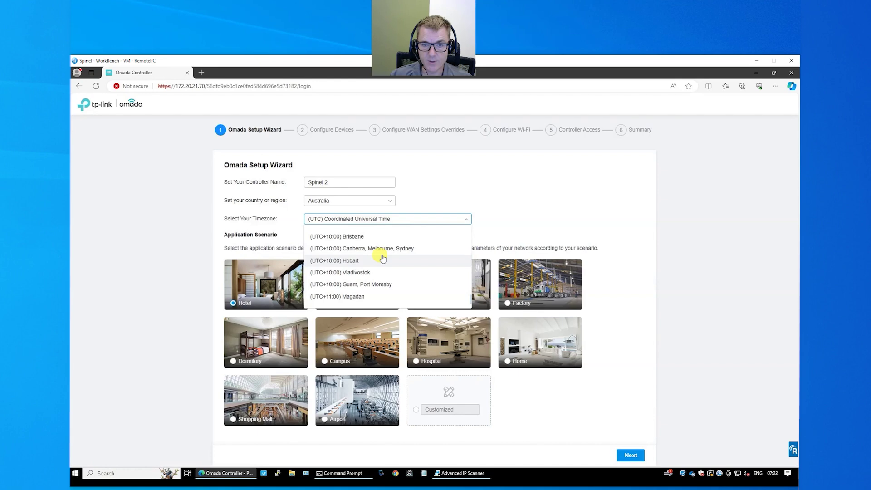
{"action": "left_click", "coordinate": [380, 249]}
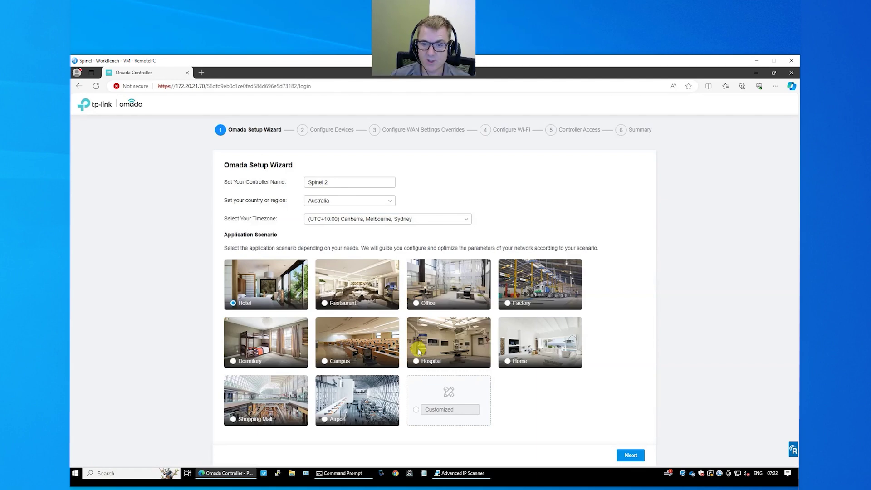
{"action": "left_click", "coordinate": [507, 361]}
{"action": "left_click", "coordinate": [629, 455]}
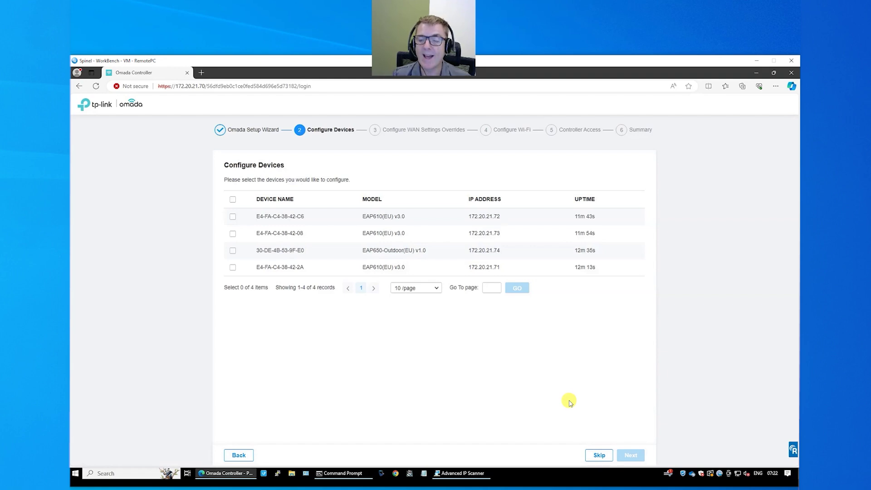
- Skip the four discovered APs and leave WAN settings overrides disabled
{"action": "left_click", "coordinate": [599, 456]}
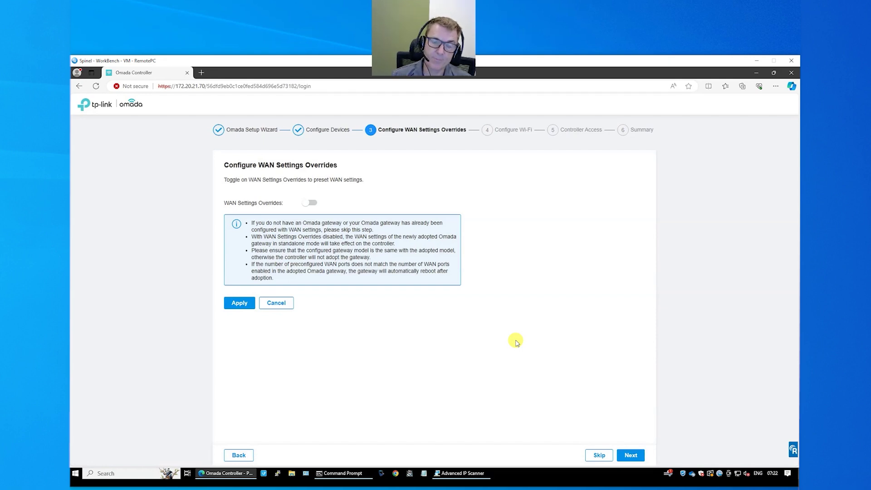
{"action": "left_click", "coordinate": [312, 204]}
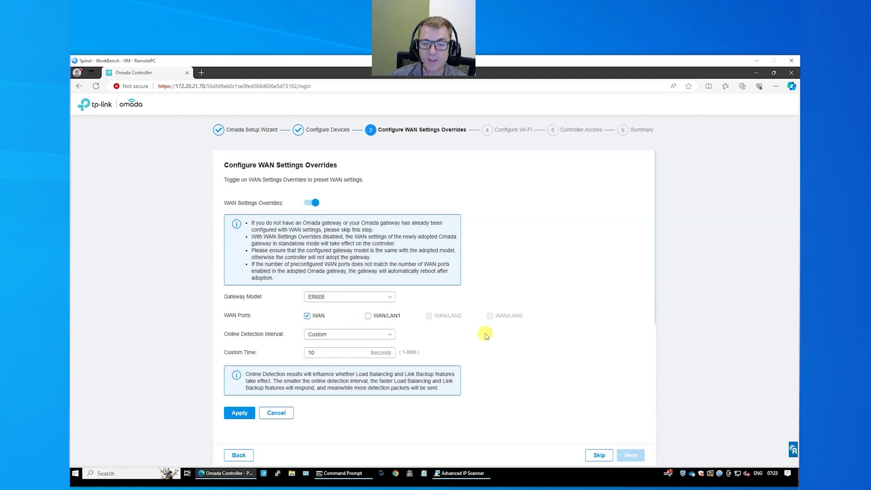
{"action": "scroll", "coordinate": [486, 336], "scroll_direction": "down", "scroll_amount": 2}
{"action": "scroll", "coordinate": [486, 336], "scroll_direction": "down", "scroll_amount": 1}
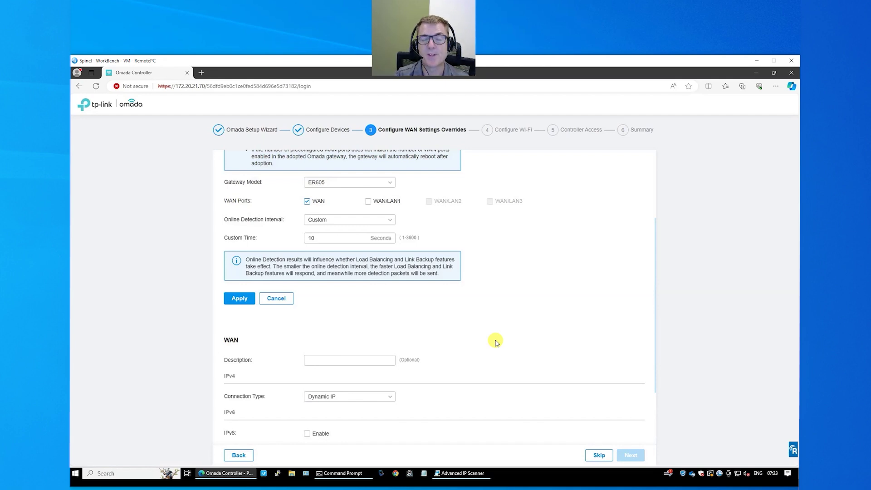
{"action": "scroll", "coordinate": [495, 341], "scroll_direction": "up", "scroll_amount": 3}
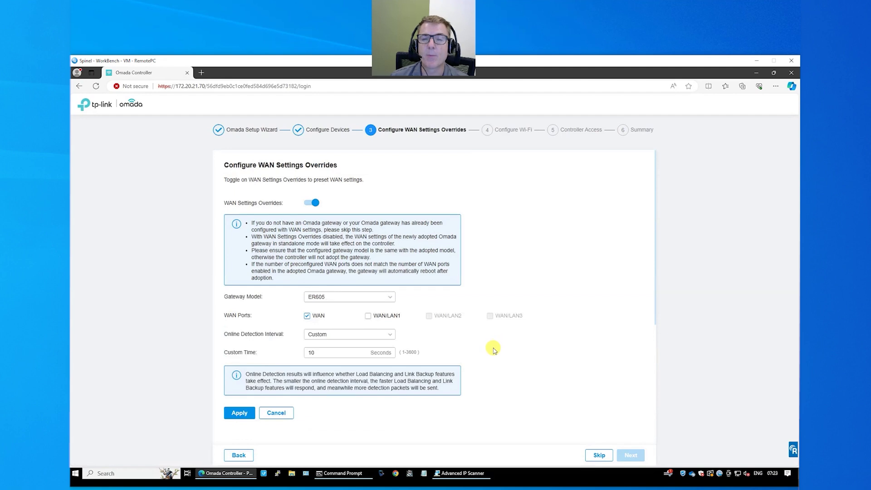
{"action": "left_click", "coordinate": [312, 205]}
{"action": "left_click", "coordinate": [631, 456]}
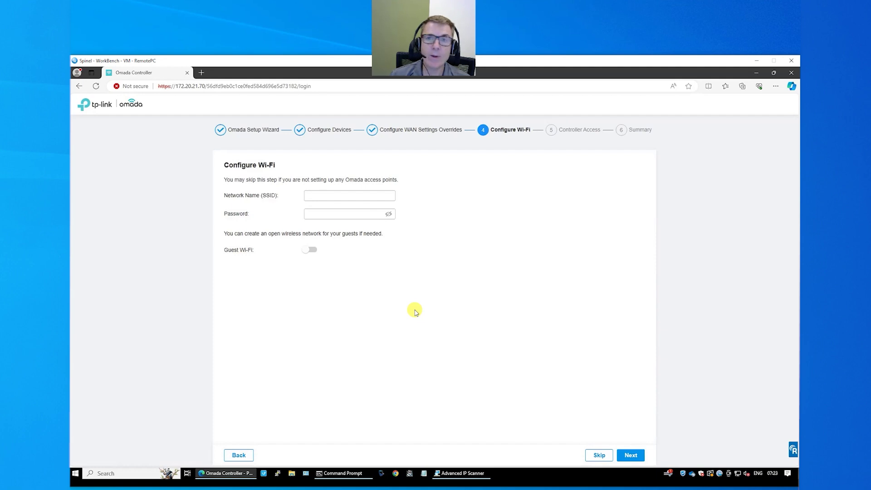
- Set the Wi-Fi SSID to thetechgeeks and enter its password
{"action": "left_click", "coordinate": [329, 194]}
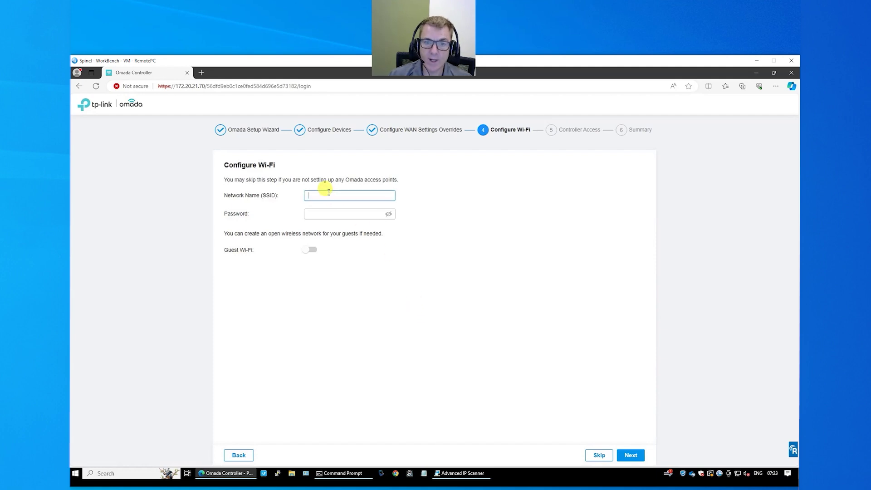
{"action": "type", "text": "the"}
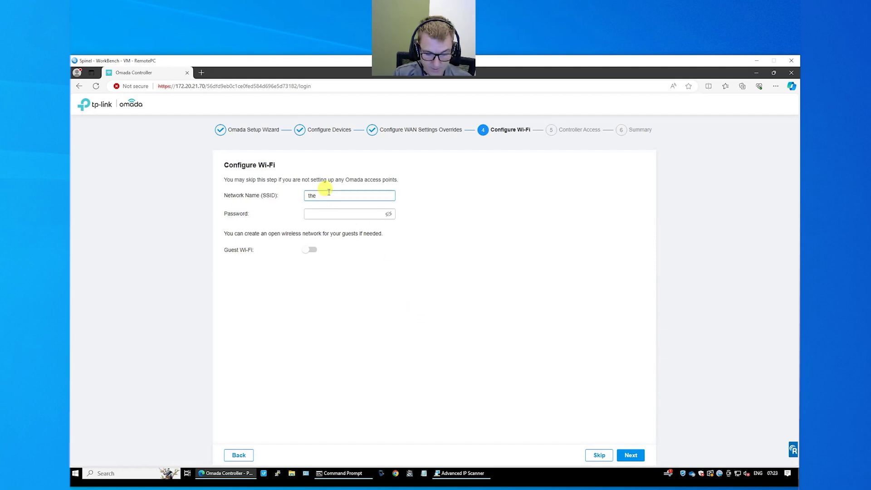
{"action": "type", "text": "techgeeks"}
{"action": "key", "text": "Tab"}
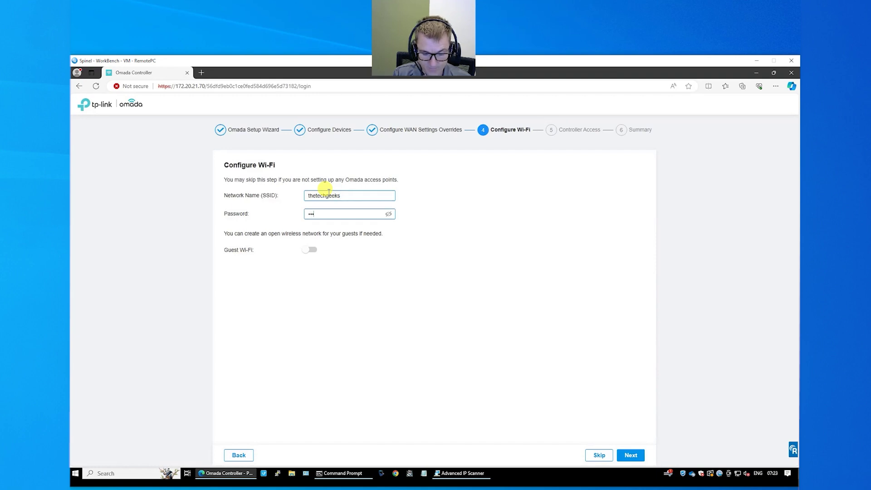
{"action": "key", "text": "BackSpace"}
{"action": "key", "text": "BackSpace"}
{"action": "key", "text": "BackSpace"}
{"action": "type", "text": "••••••"}
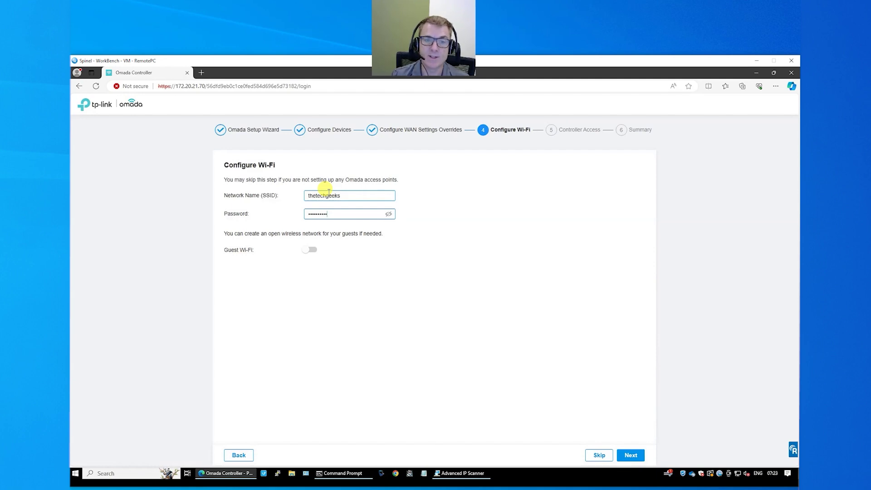
- Leave guest Wi-Fi disabled and proceed to Controller Access
{"action": "left_click", "coordinate": [314, 251]}
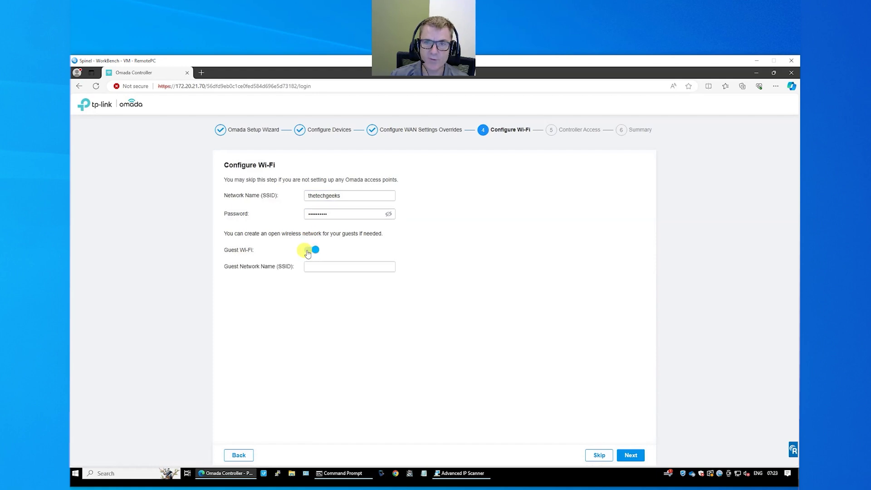
{"action": "left_click", "coordinate": [308, 253]}
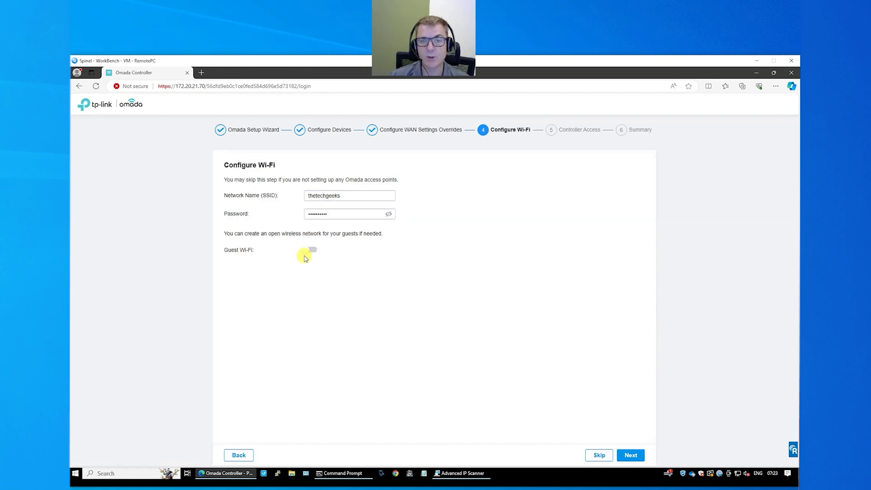
{"action": "left_click", "coordinate": [631, 456]}
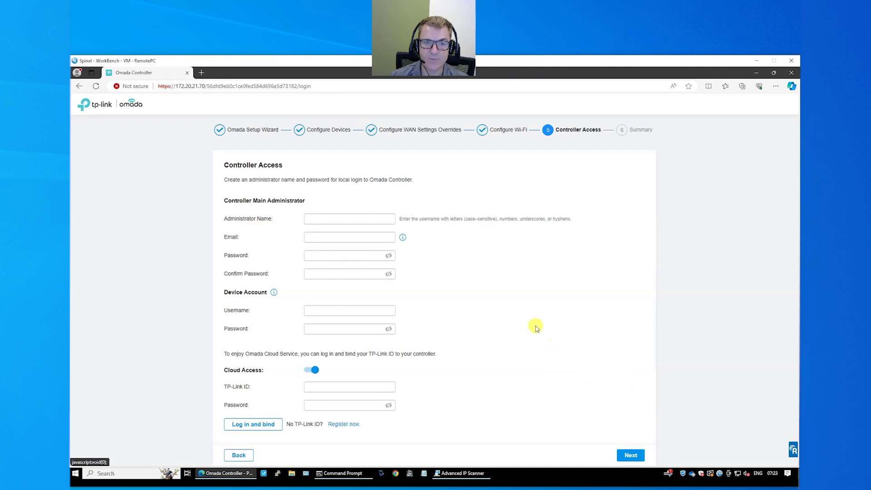
- Enter the administrator's name, e-mail address, password and matching confirmation
{"action": "left_click", "coordinate": [337, 218]}
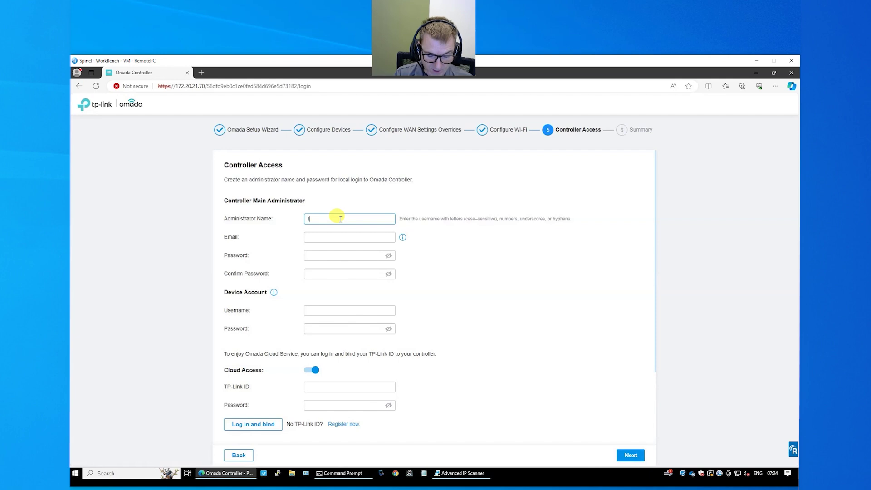
{"action": "type", "text": "hetechgee"}
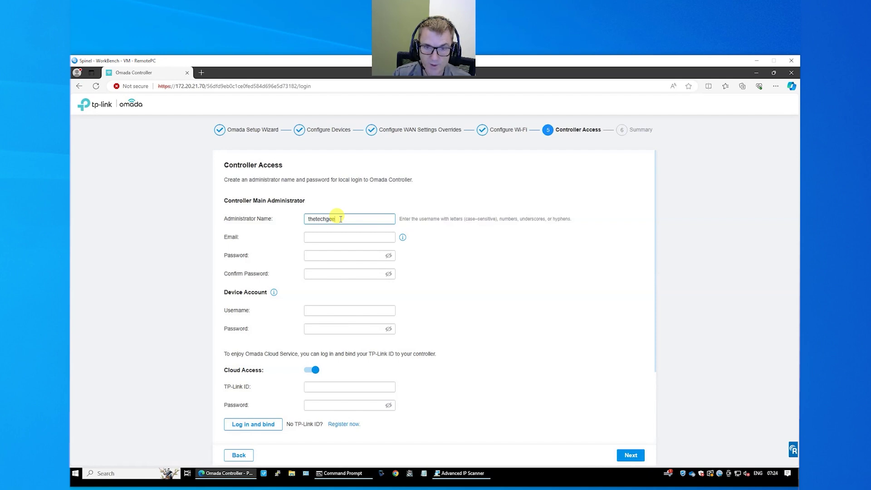
{"action": "type", "text": "ks"}
{"action": "key", "text": "Tab"}
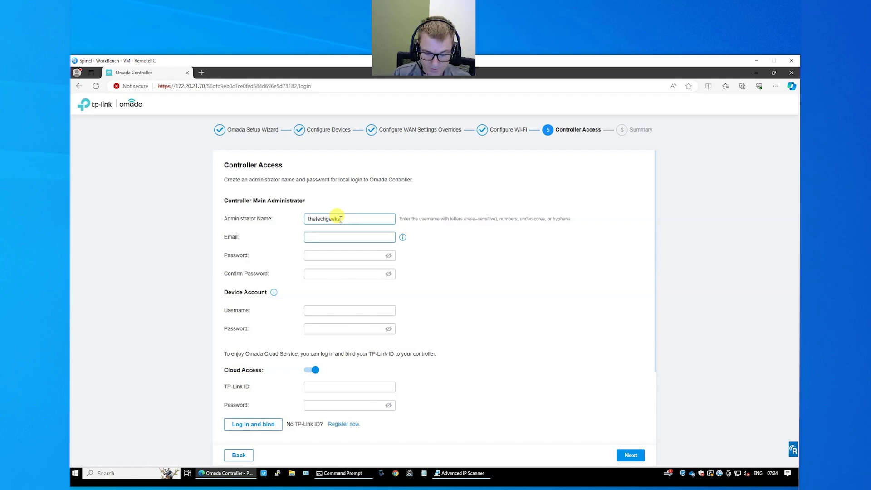
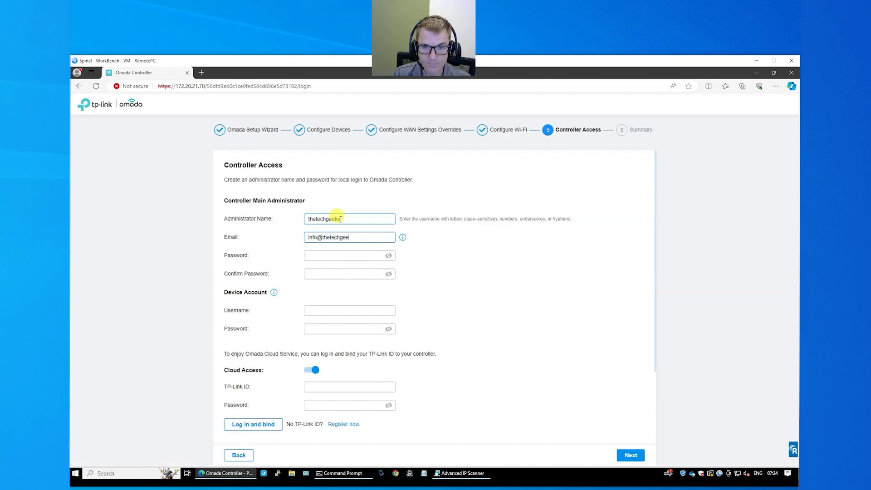
{"action": "key", "text": "Tab"}
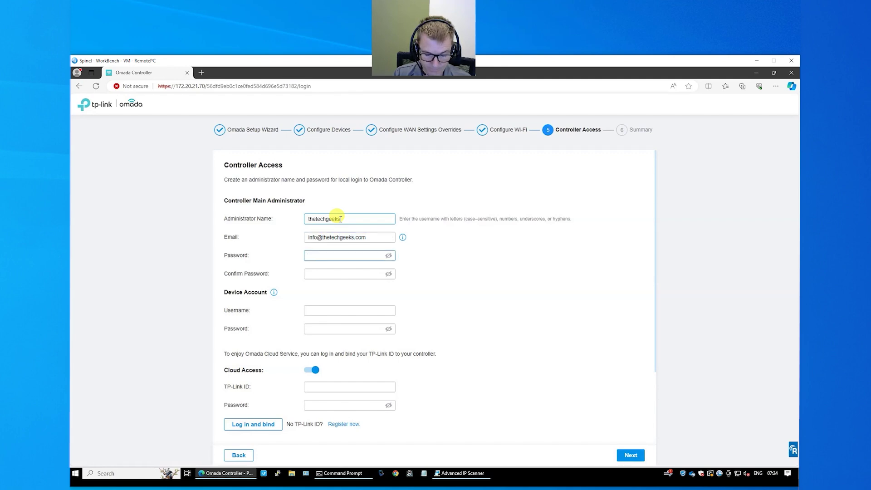
{"action": "type", "text": "•••••••••"}
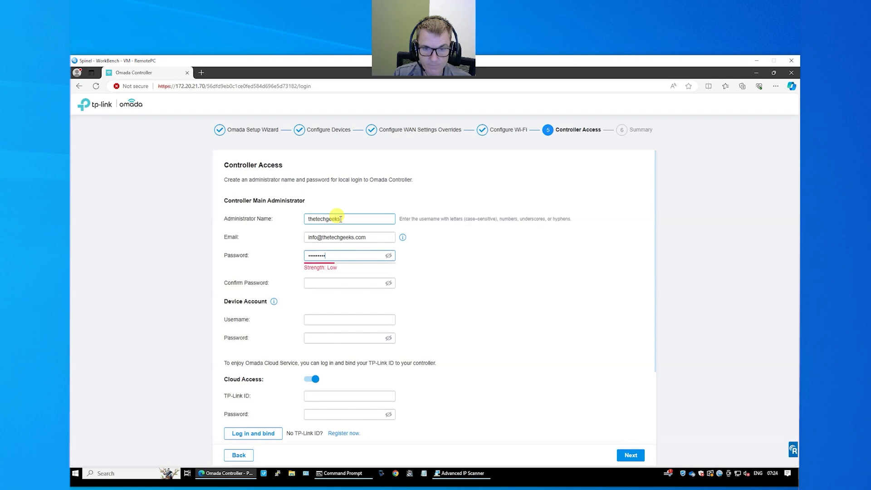
{"action": "key", "text": "Tab"}
{"action": "type", "text": "••••••••••"}
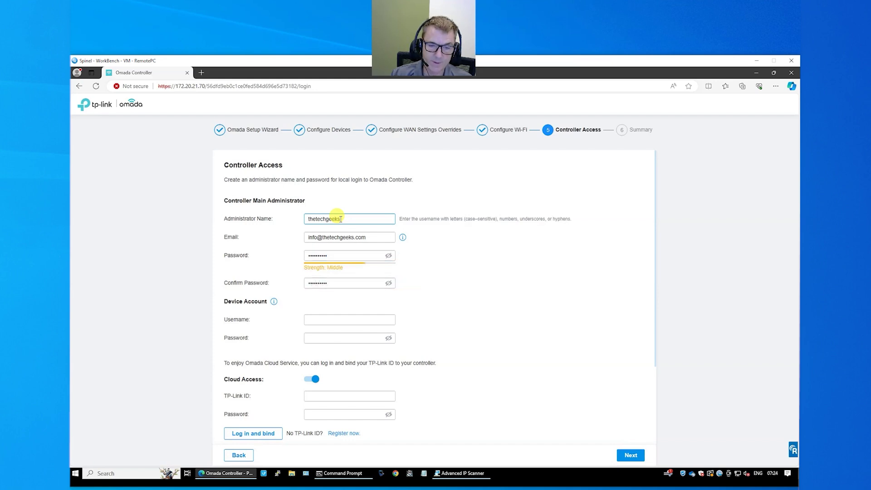
- Enter the device account username and password
{"action": "left_click", "coordinate": [338, 318]}
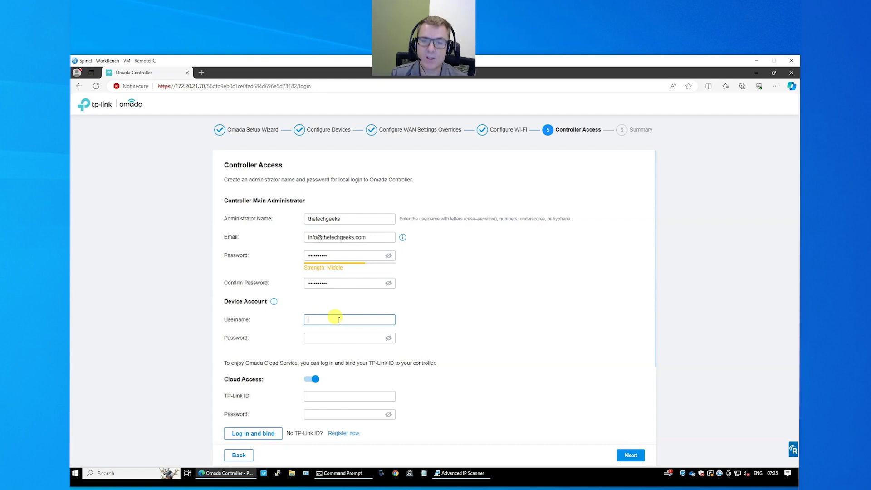
{"action": "type", "text": "th"}
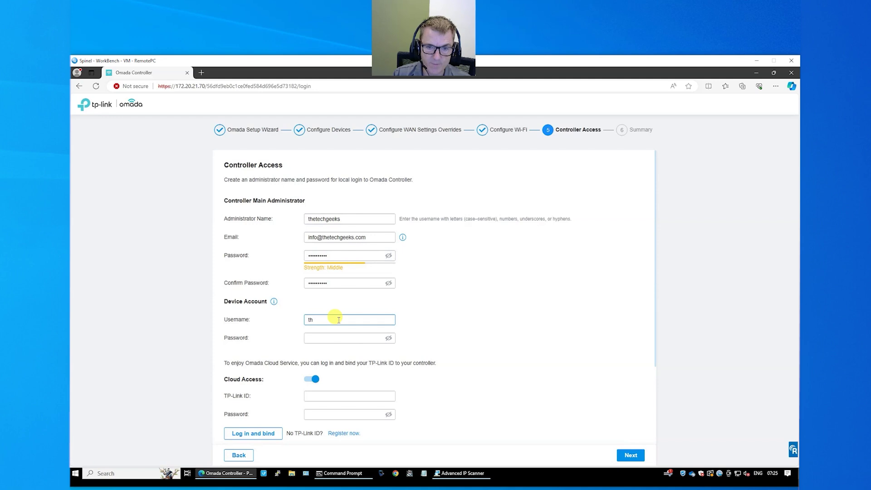
{"action": "type", "text": "eetech"}
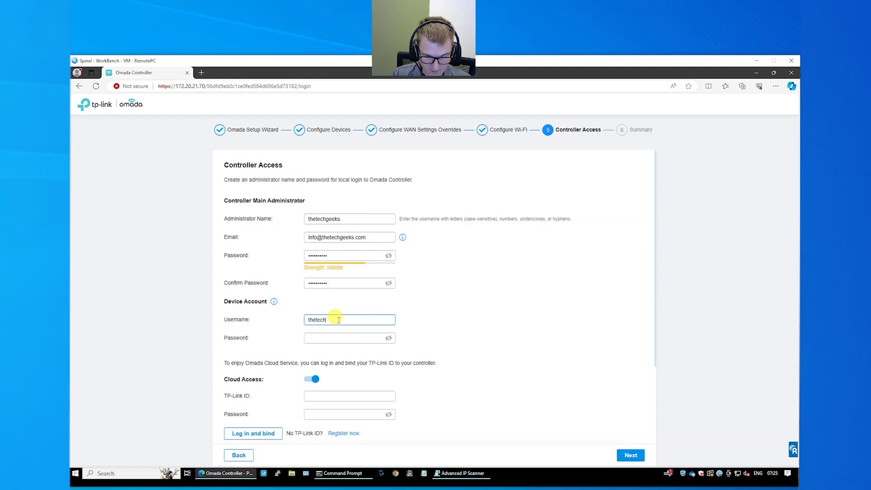
{"action": "type", "text": "geeks"}
{"action": "key", "text": "Tab"}
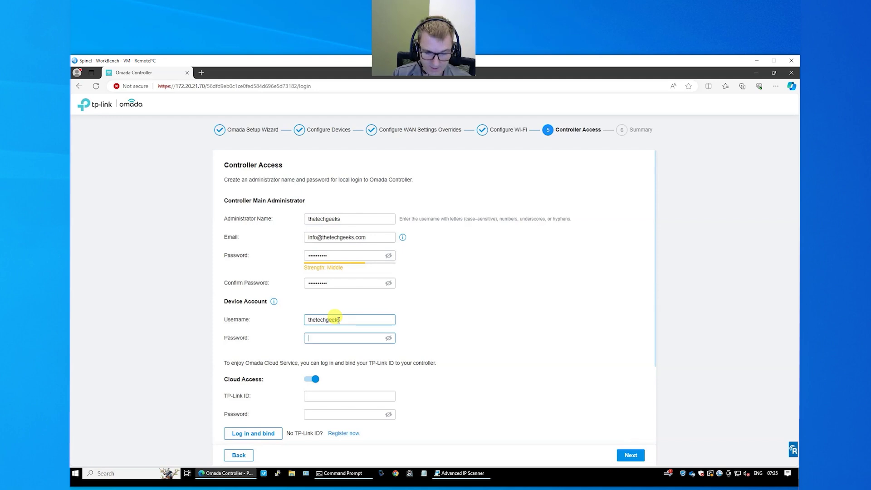
{"action": "type", "text": "*********"}
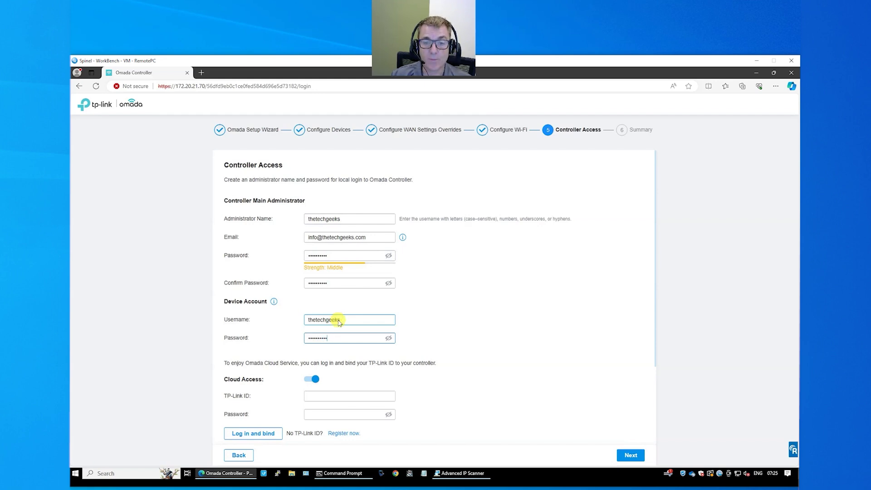
{"action": "scroll", "coordinate": [338, 320], "scroll_direction": "down", "scroll_amount": 1}
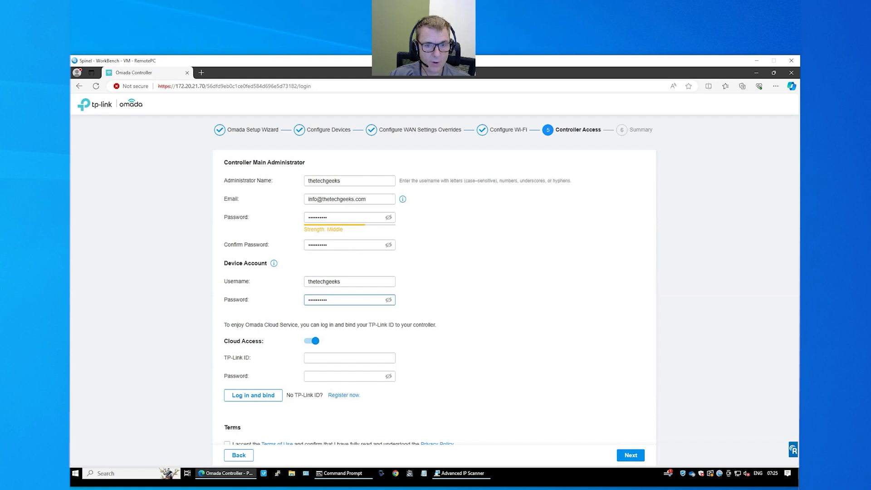
- Bind the controller to the TP-Link ID with pasted credentials and accept the Terms of Use
{"action": "left_click", "coordinate": [321, 357]}
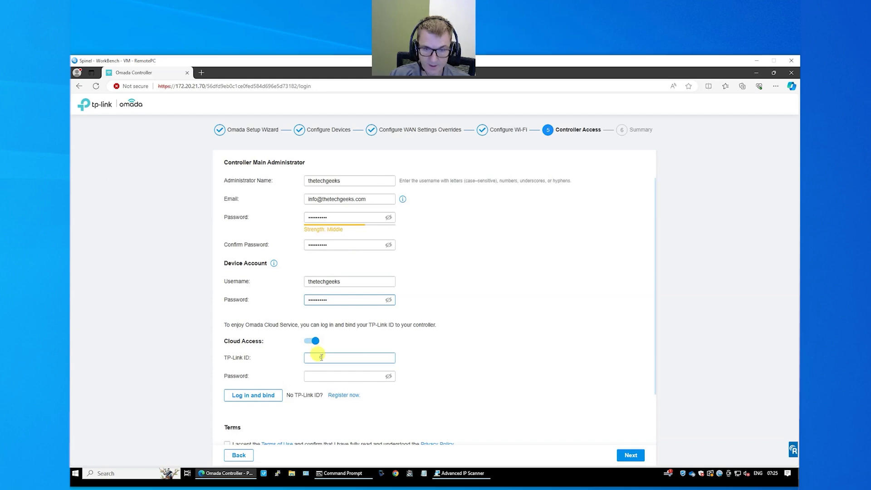
{"action": "key", "text": "ctrl+v"}
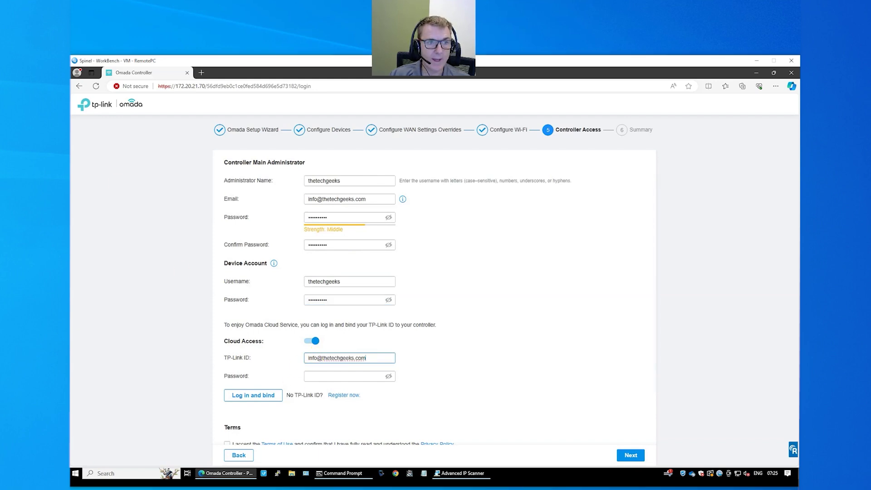
{"action": "left_click", "coordinate": [340, 377]}
{"action": "key", "text": "ctrl+v"}
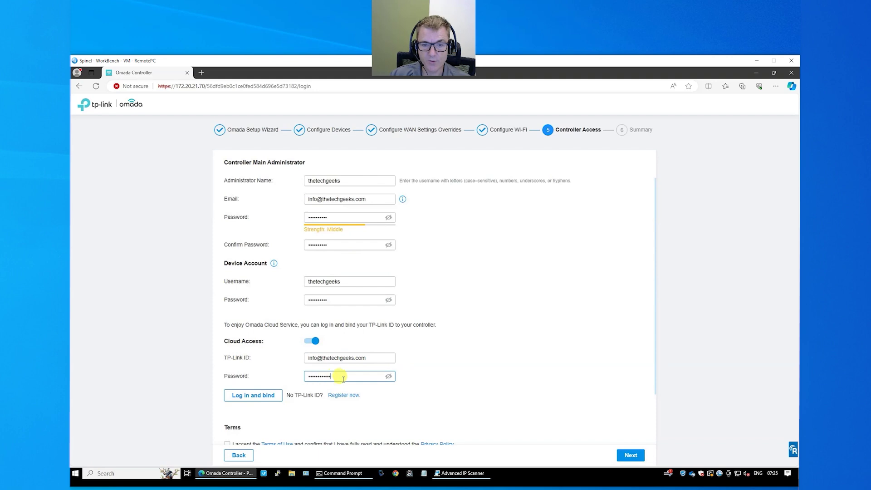
{"action": "left_click", "coordinate": [266, 399]}
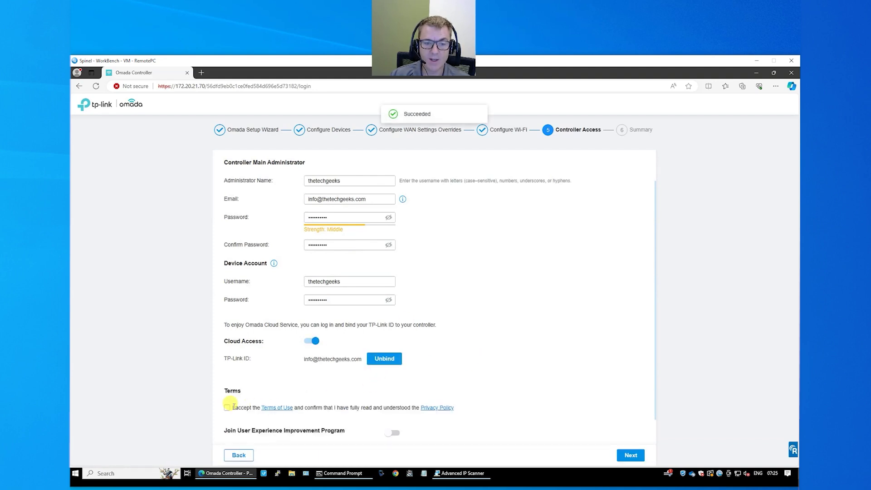
{"action": "left_click", "coordinate": [227, 407]}
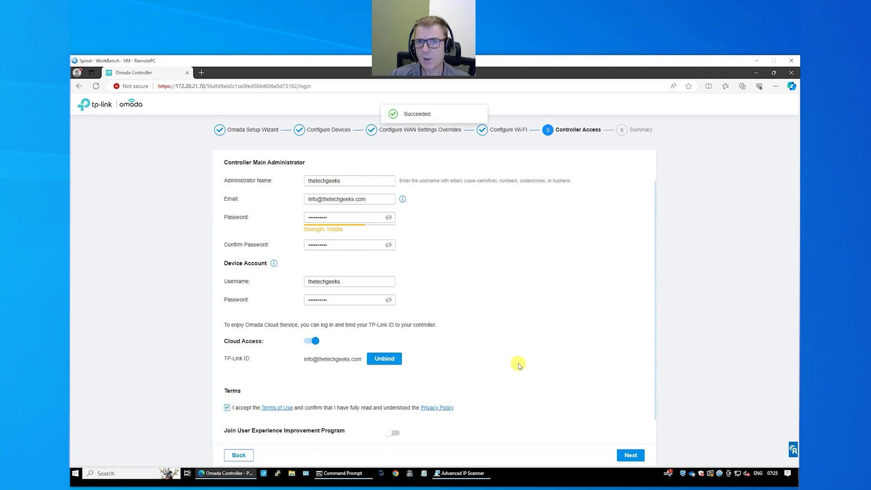
{"action": "left_click", "coordinate": [633, 457]}
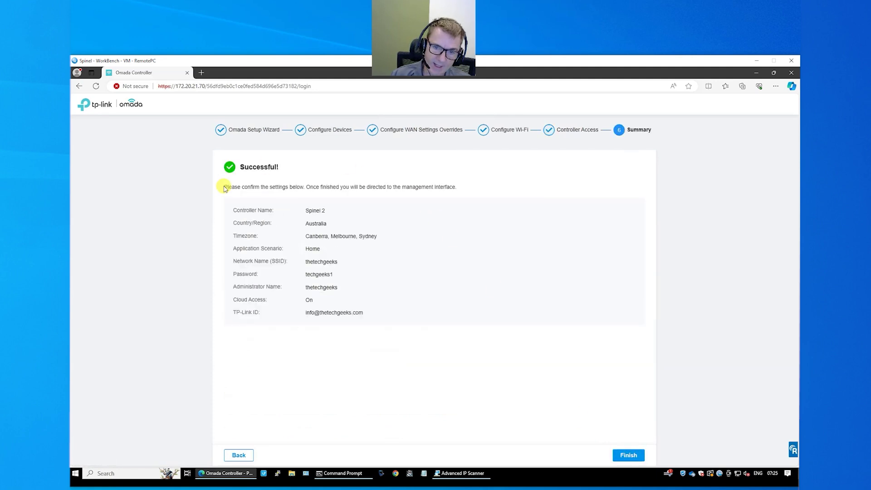
- Finish the wizard from the Summary page
{"action": "left_click", "coordinate": [628, 456]}
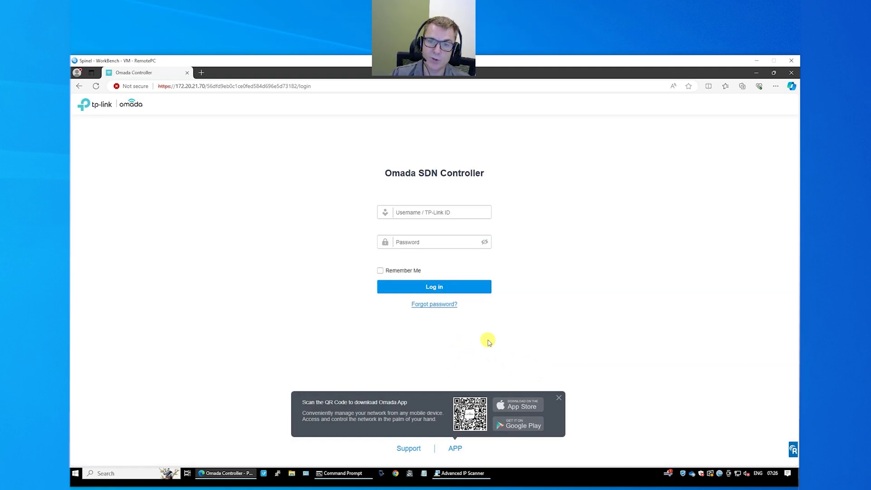
- Log in to the controller with the administrator's username and password
{"action": "left_click", "coordinate": [423, 212]}
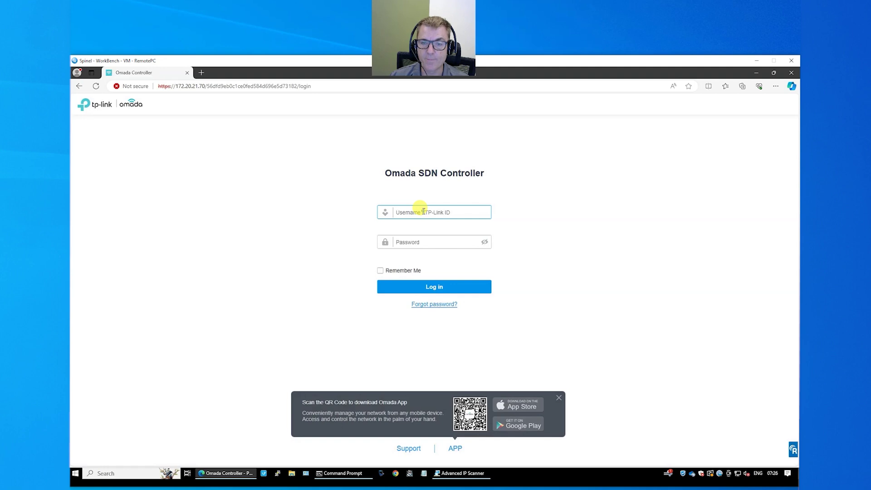
{"action": "type", "text": "the"}
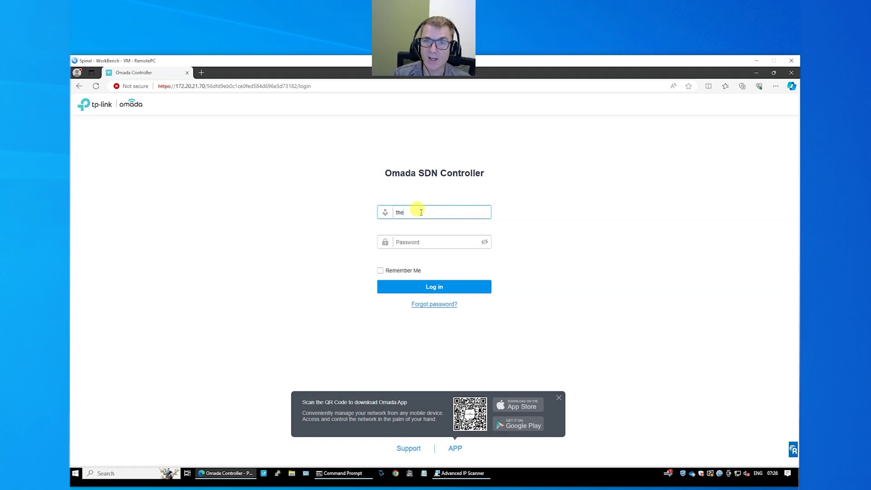
{"action": "type", "text": "techgeeks"}
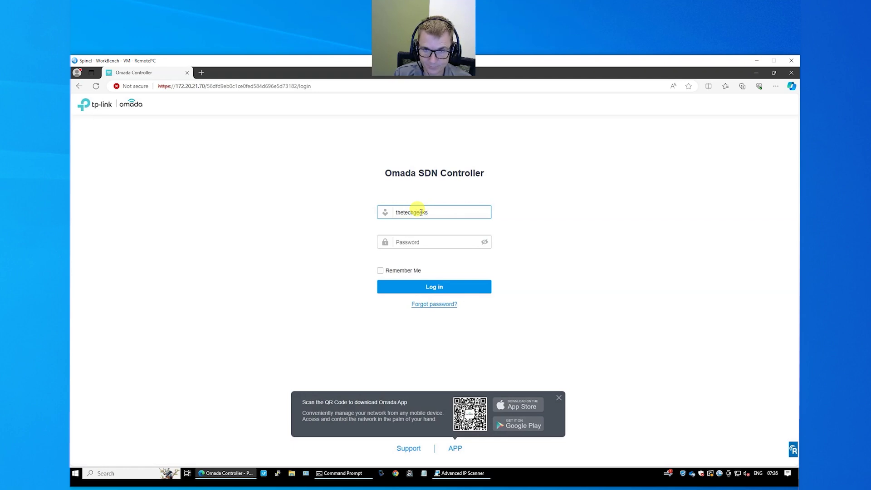
{"action": "key", "text": "Tab"}
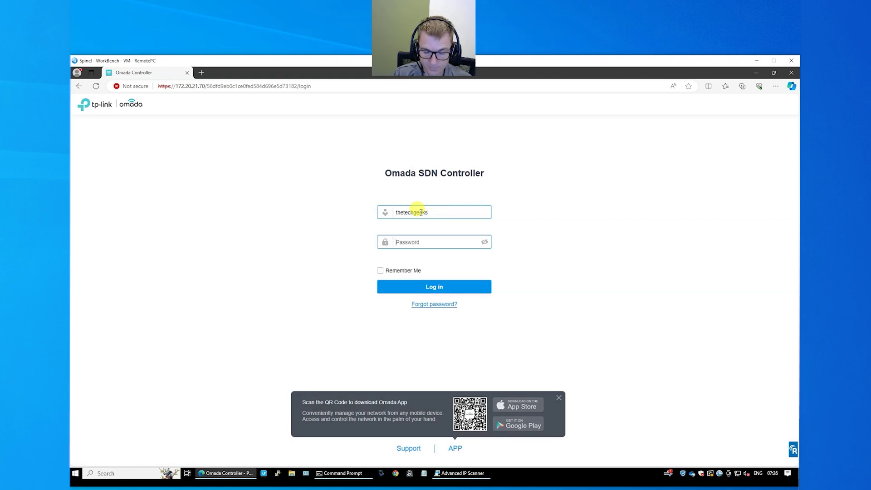
{"action": "type", "text": "*********"}
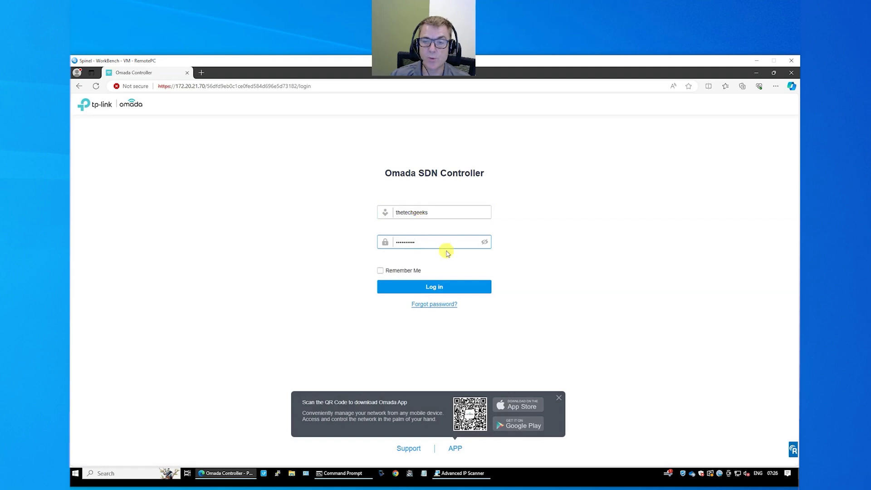
{"action": "left_click", "coordinate": [435, 287]}
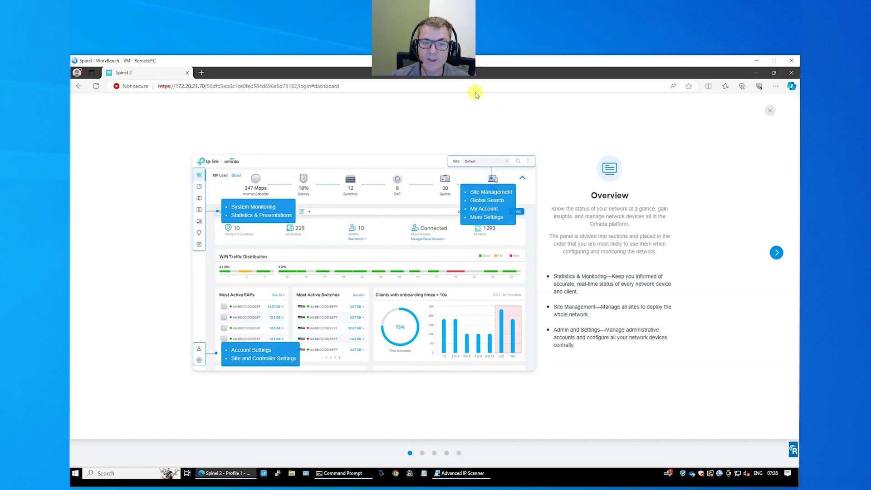
- Step through the Site Management, Network Monitoring, Account Management and Settings tutorial slides
{"action": "left_click", "coordinate": [777, 253]}
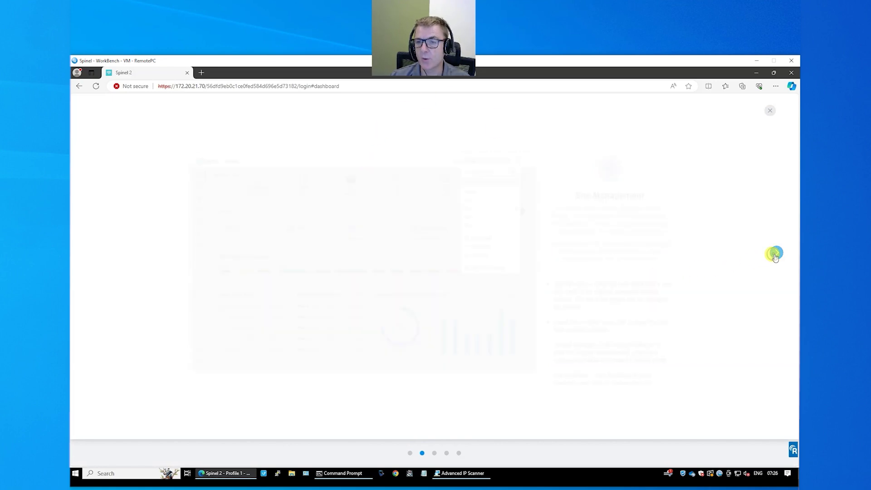
{"action": "left_click", "coordinate": [776, 256]}
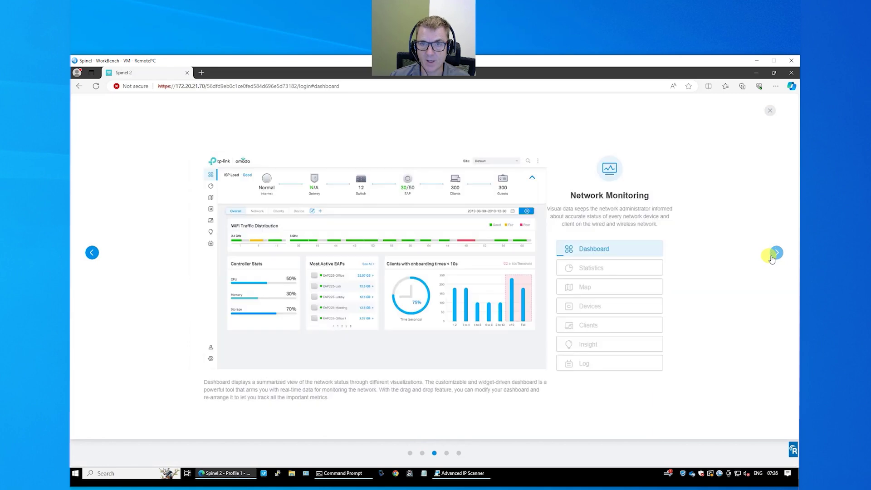
{"action": "left_click", "coordinate": [773, 258]}
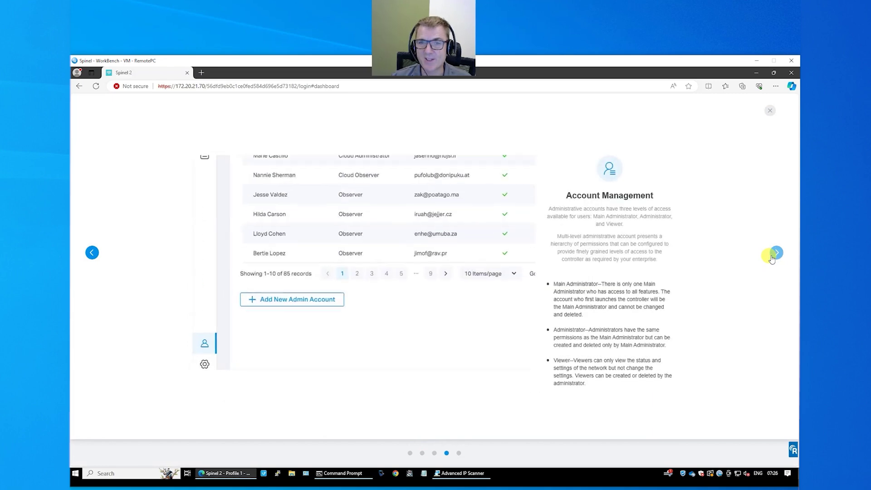
{"action": "left_click", "coordinate": [775, 259]}
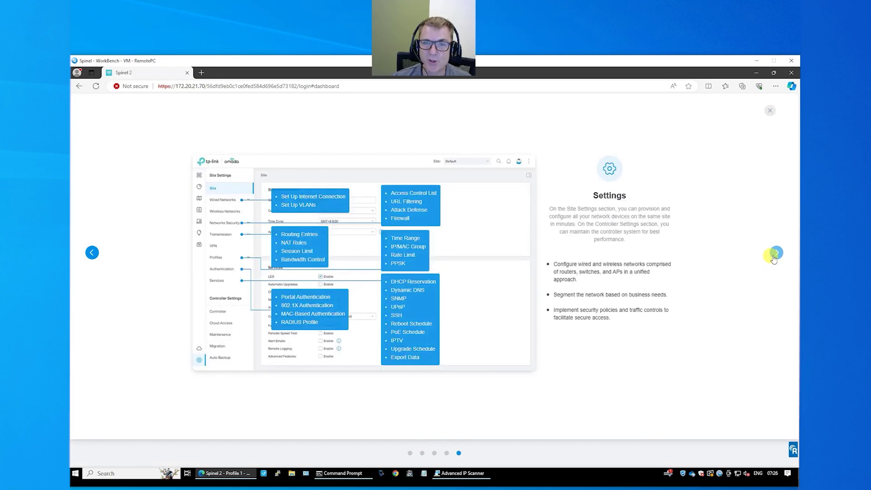
{"action": "left_click", "coordinate": [775, 254]}
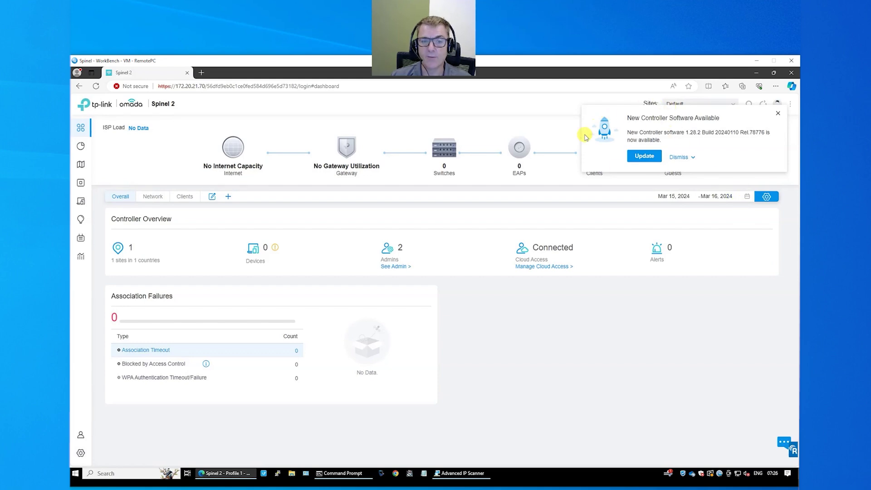
- Dismiss the New Controller Software Available notice by choosing Skip this update
{"action": "left_click", "coordinate": [678, 159]}
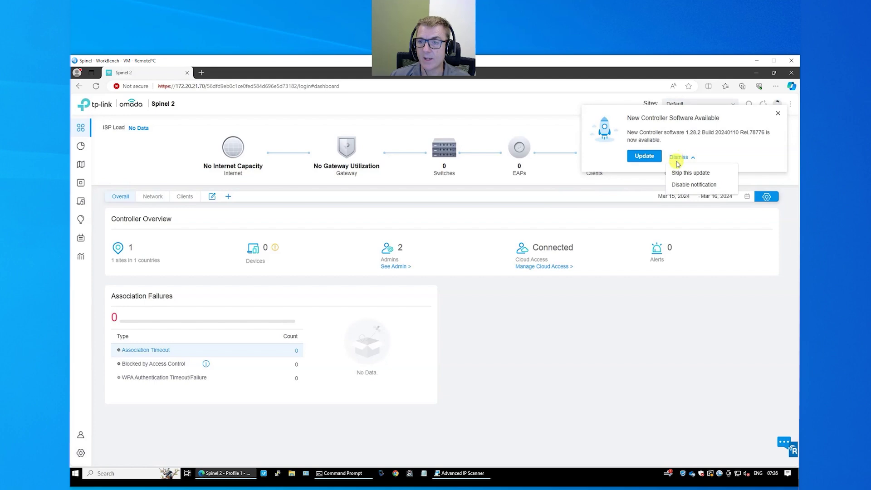
{"action": "left_click", "coordinate": [679, 173]}
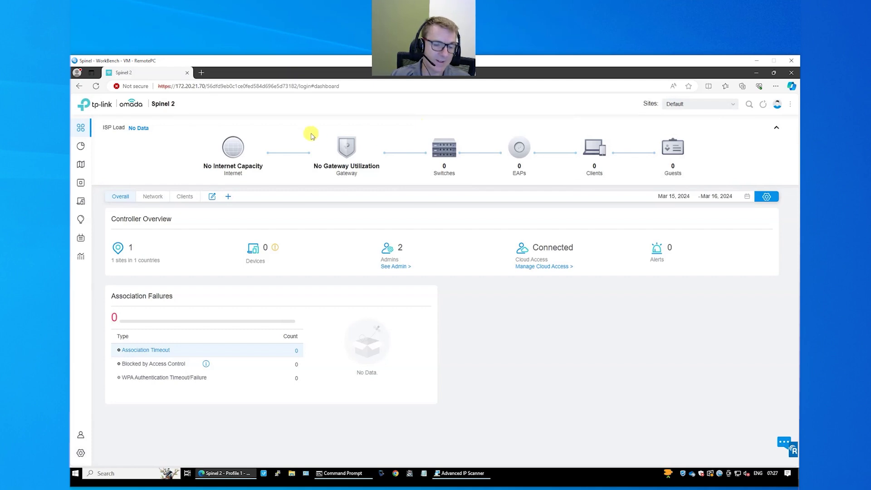
- Browse the site Settings, then open the WLAN list showing the thetechgeeks WPA-Personal network
{"action": "mouse_move", "coordinate": [80, 453]}
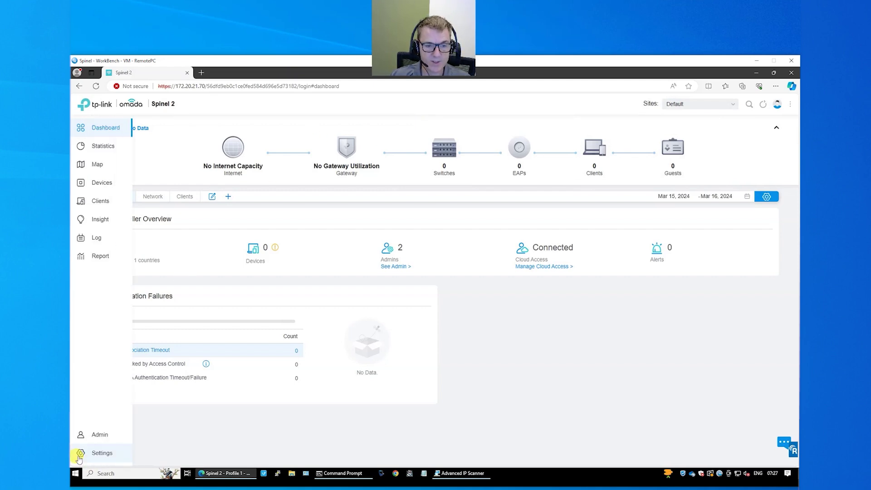
{"action": "left_click", "coordinate": [91, 454]}
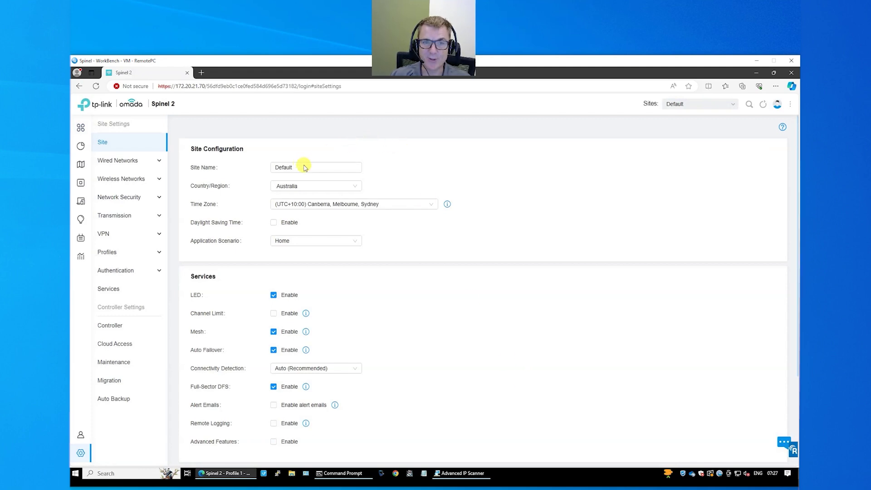
{"action": "scroll", "coordinate": [450, 278], "scroll_direction": "down", "scroll_amount": 2}
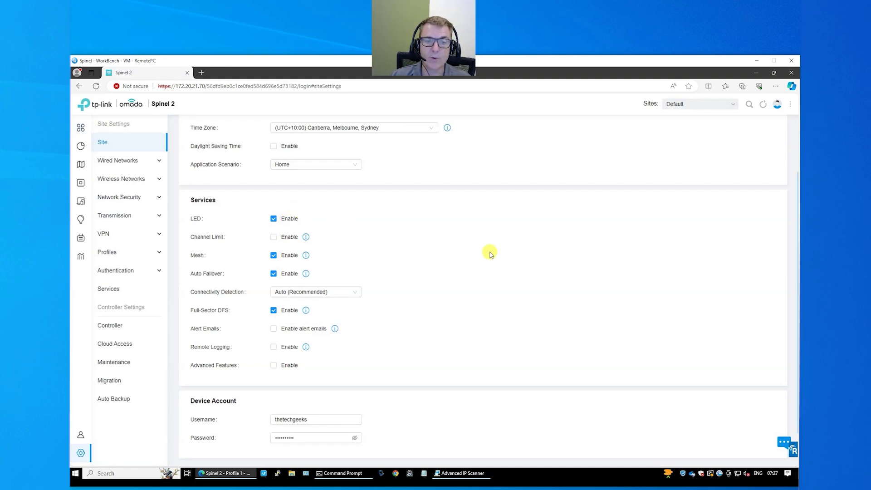
{"action": "scroll", "coordinate": [490, 251], "scroll_direction": "down", "scroll_amount": 1}
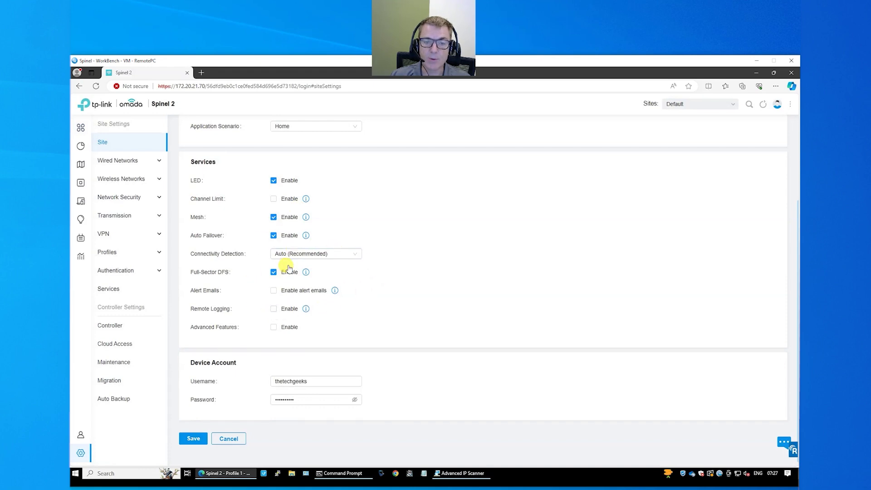
{"action": "scroll", "coordinate": [448, 313], "scroll_direction": "up", "scroll_amount": 3}
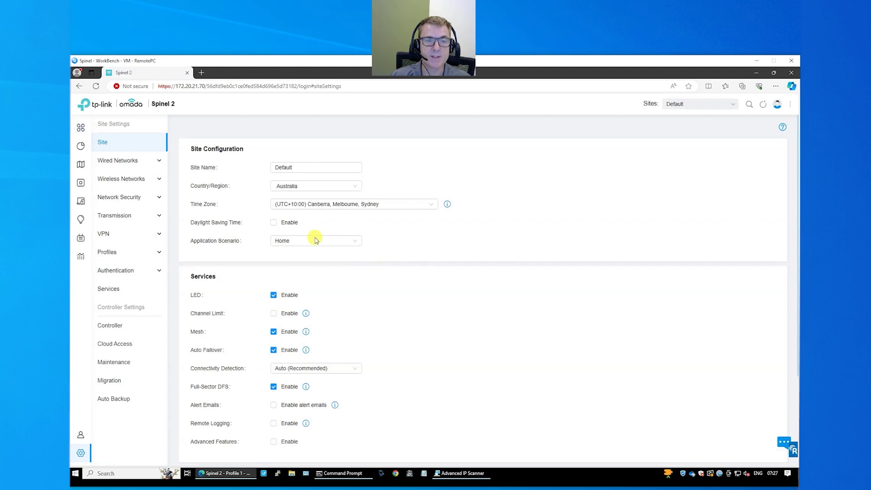
{"action": "left_click", "coordinate": [144, 180]}
{"action": "left_click", "coordinate": [114, 198]}
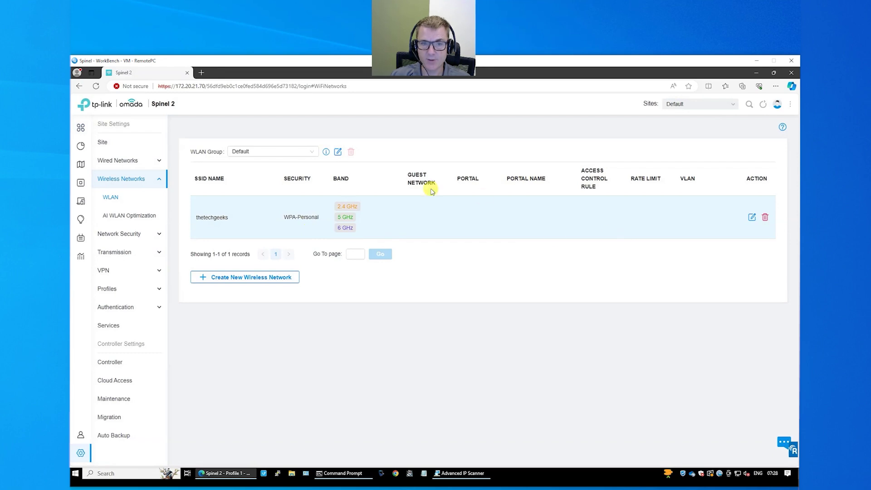
- Edit thetechgeeks and expand Advanced Settings showing WPA2-PSK/WPA3-SAE / AES and PMF Capable
{"action": "left_click", "coordinate": [751, 217]}
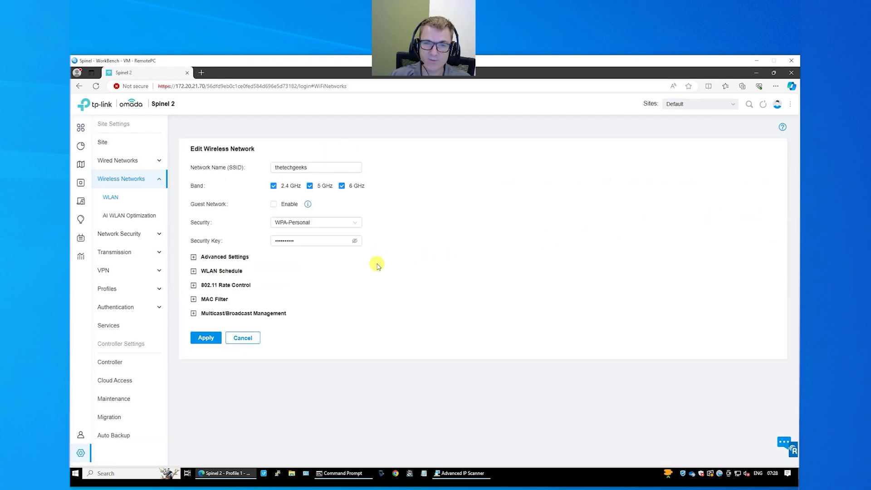
{"action": "left_click", "coordinate": [193, 257]}
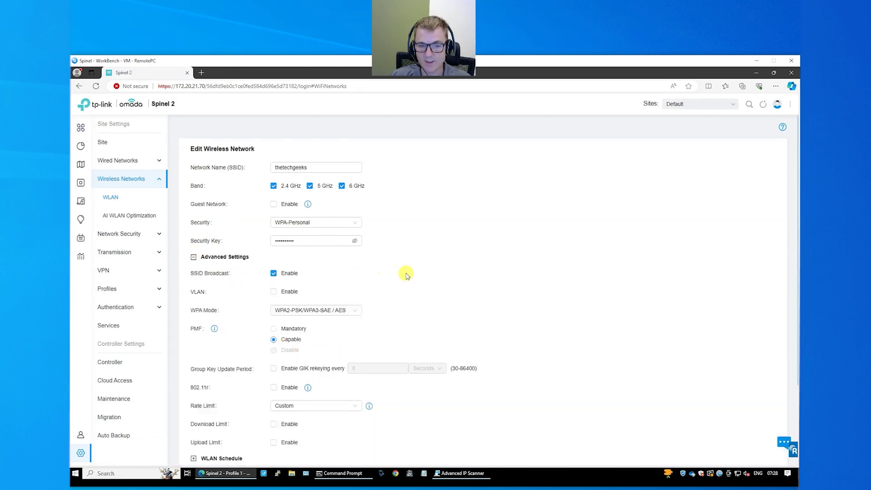
{"action": "scroll", "coordinate": [459, 263], "scroll_direction": "down", "scroll_amount": 1}
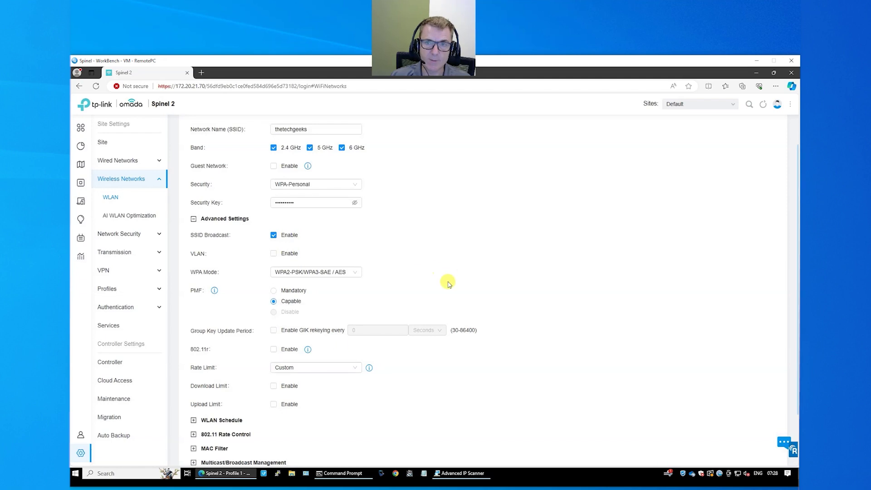
{"action": "scroll", "coordinate": [463, 268], "scroll_direction": "up", "scroll_amount": 1}
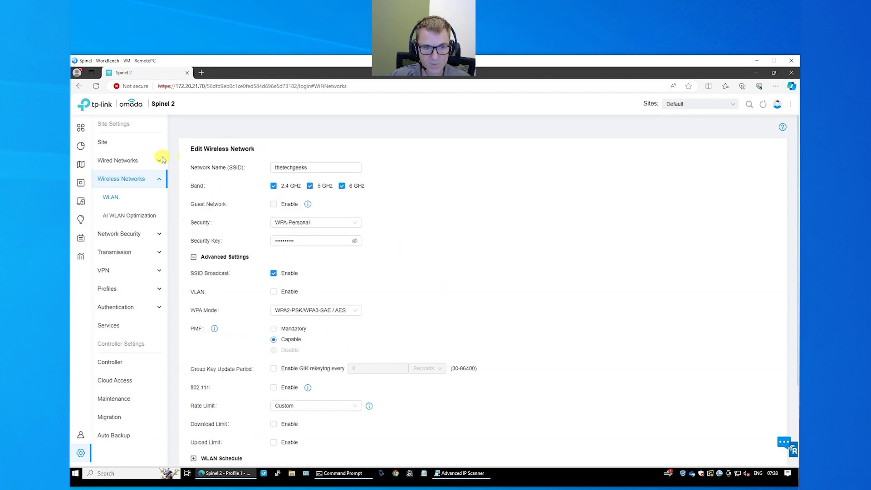
- Open the Controller settings and toggle Daylight Saving Time on and back off
{"action": "left_click", "coordinate": [121, 364]}
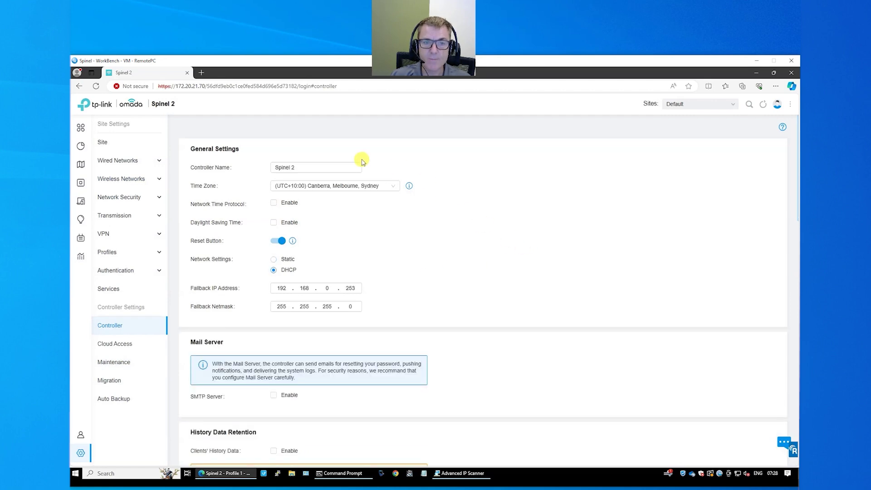
{"action": "left_click", "coordinate": [274, 223]}
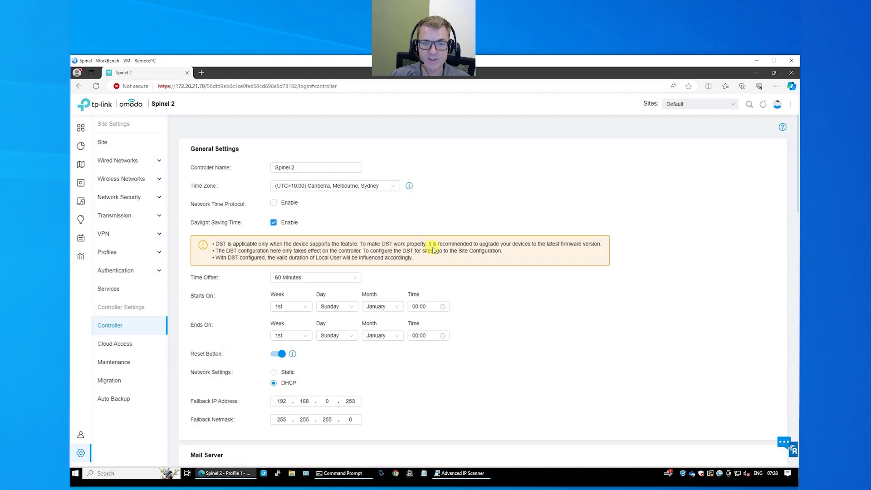
{"action": "left_click", "coordinate": [274, 223]}
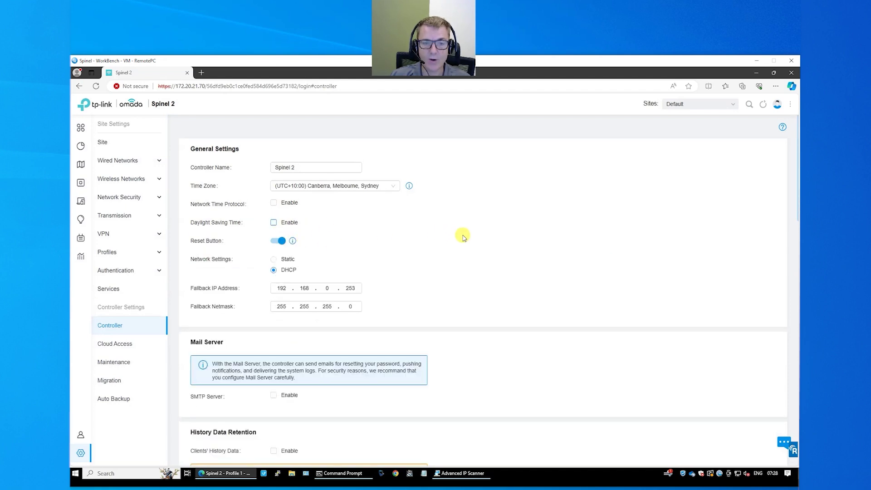
{"action": "scroll", "coordinate": [469, 231], "scroll_direction": "down", "scroll_amount": 1}
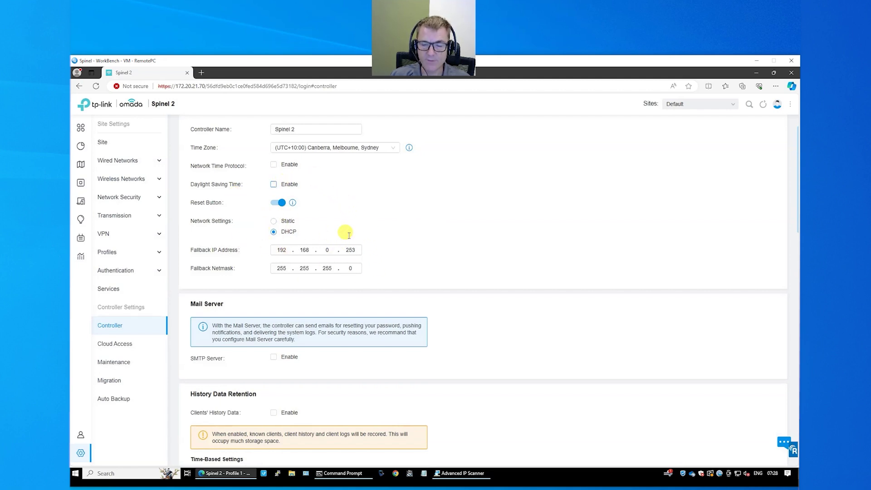
{"action": "scroll", "coordinate": [428, 233], "scroll_direction": "down", "scroll_amount": 2}
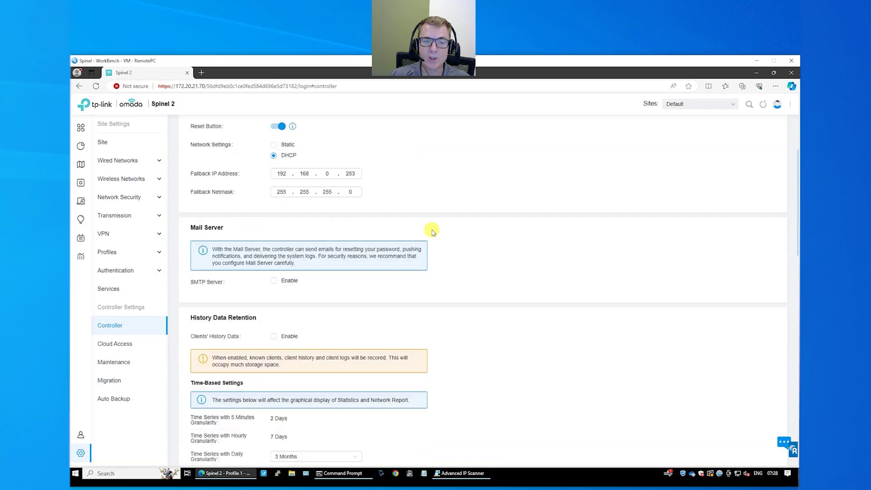
- Try enabling the SMTP mail server with authentication, then disable SMTP again
{"action": "left_click", "coordinate": [274, 282]}
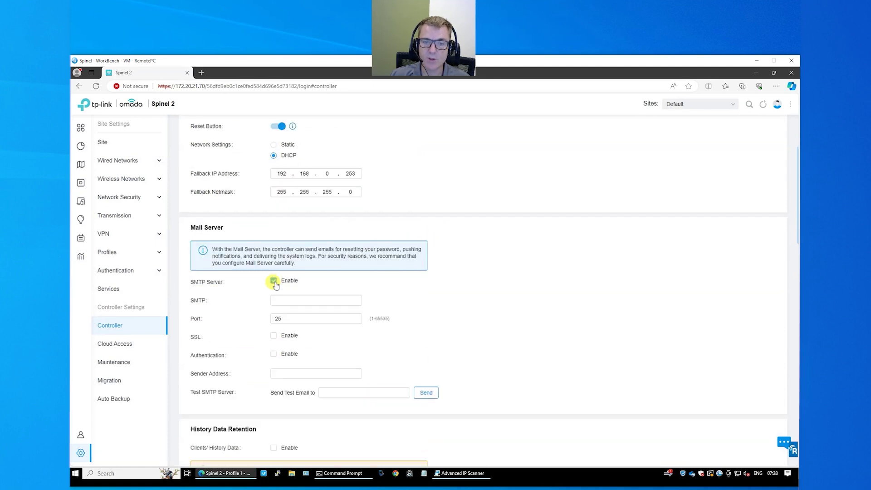
{"action": "scroll", "coordinate": [515, 271], "scroll_direction": "down", "scroll_amount": 1}
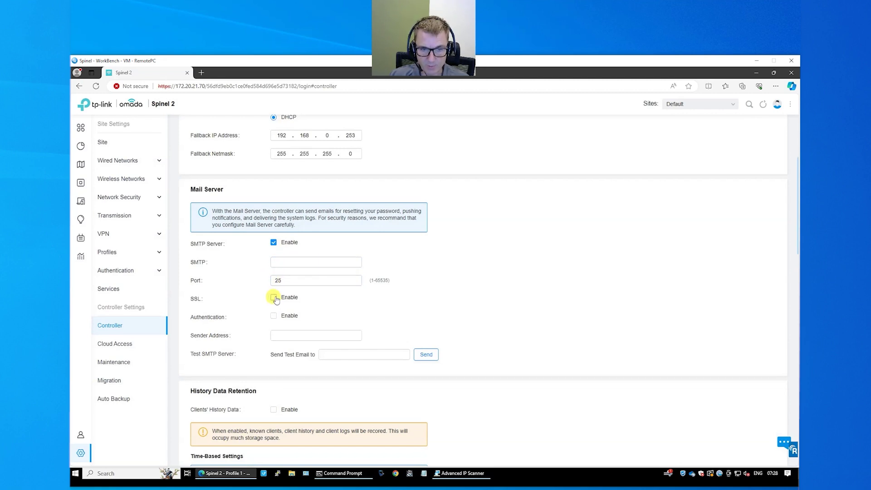
{"action": "left_click", "coordinate": [274, 316]}
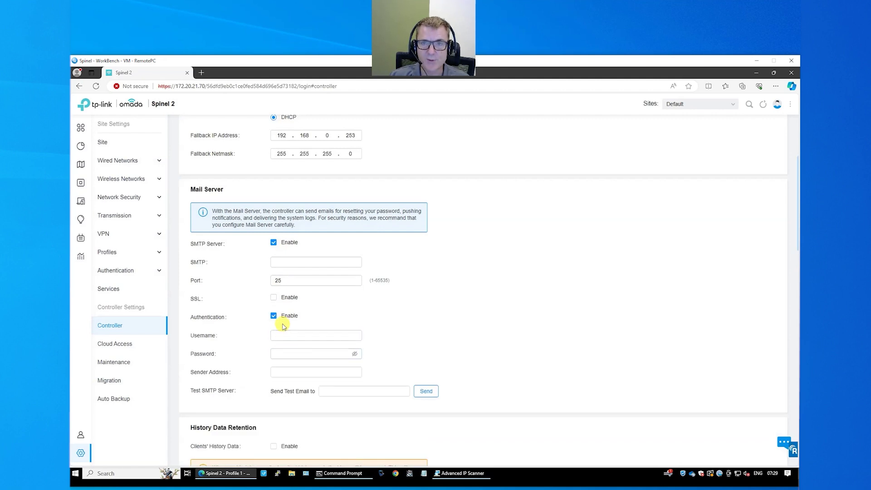
{"action": "left_click", "coordinate": [273, 242]}
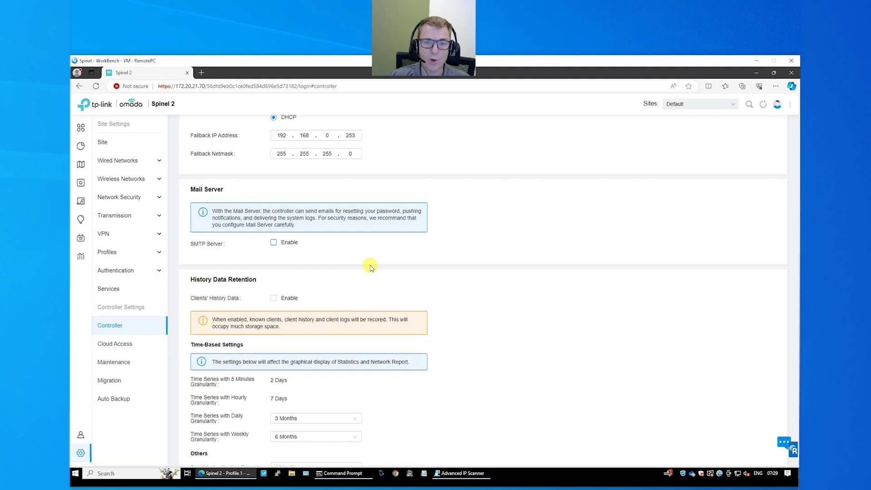
{"action": "scroll", "coordinate": [430, 279], "scroll_direction": "down", "scroll_amount": 1}
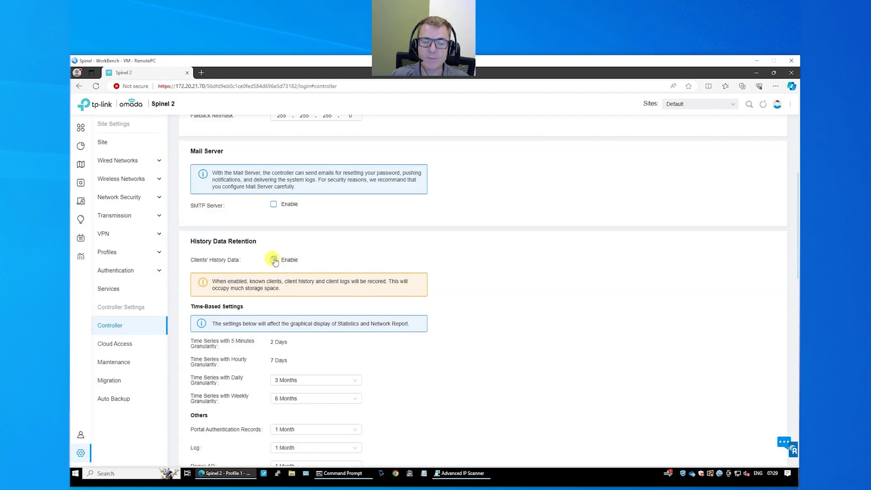
- Enable keeping clients' history data in History Data Retention
{"action": "left_click", "coordinate": [274, 260]}
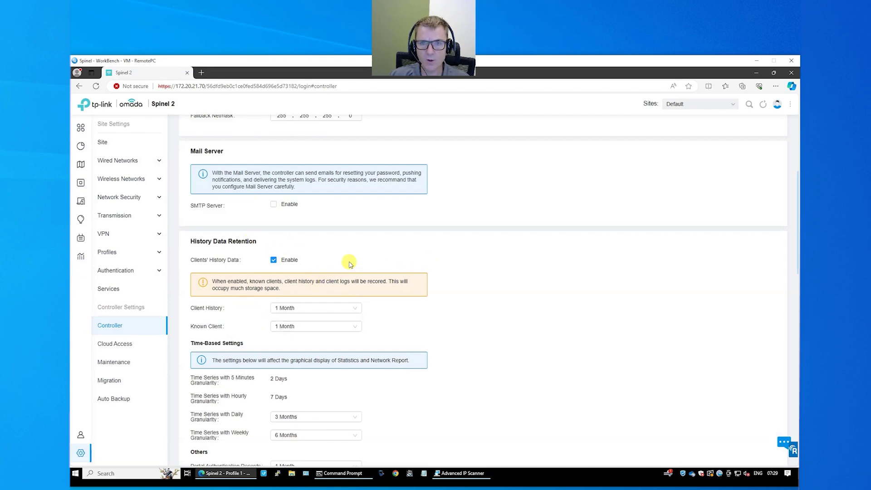
{"action": "scroll", "coordinate": [359, 263], "scroll_direction": "down", "scroll_amount": 3}
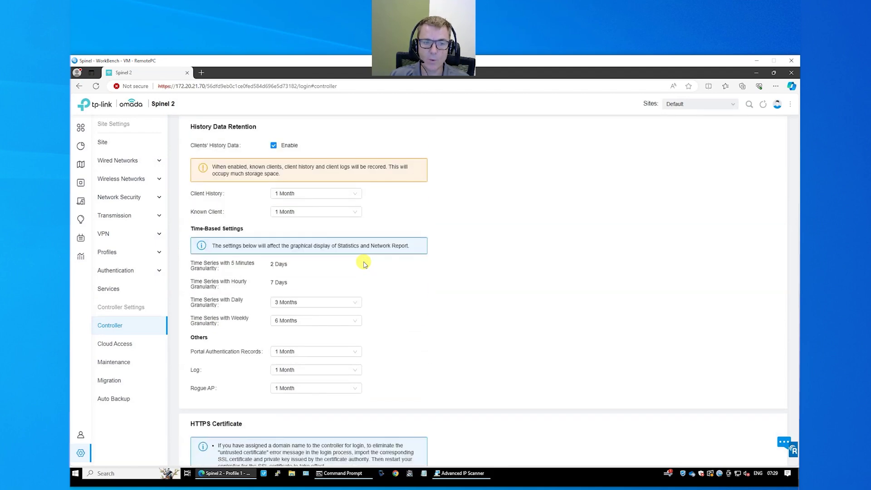
{"action": "scroll", "coordinate": [365, 264], "scroll_direction": "down", "scroll_amount": 5}
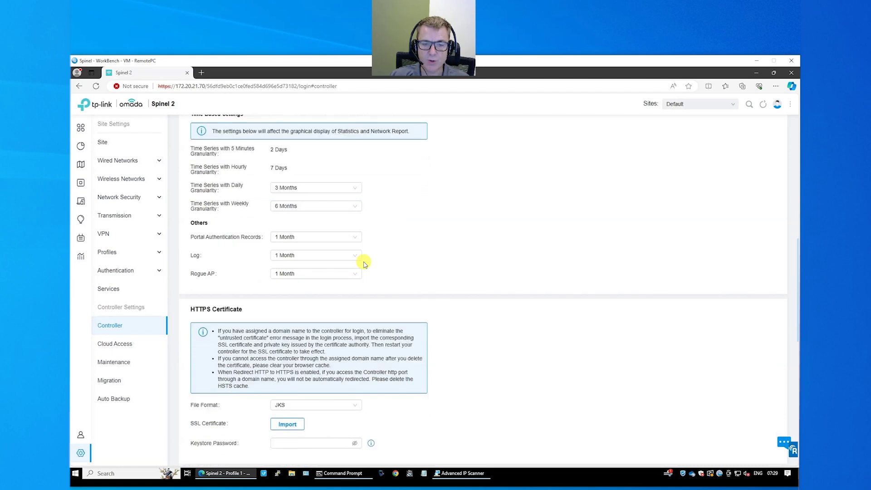
{"action": "scroll", "coordinate": [364, 263], "scroll_direction": "down", "scroll_amount": 1}
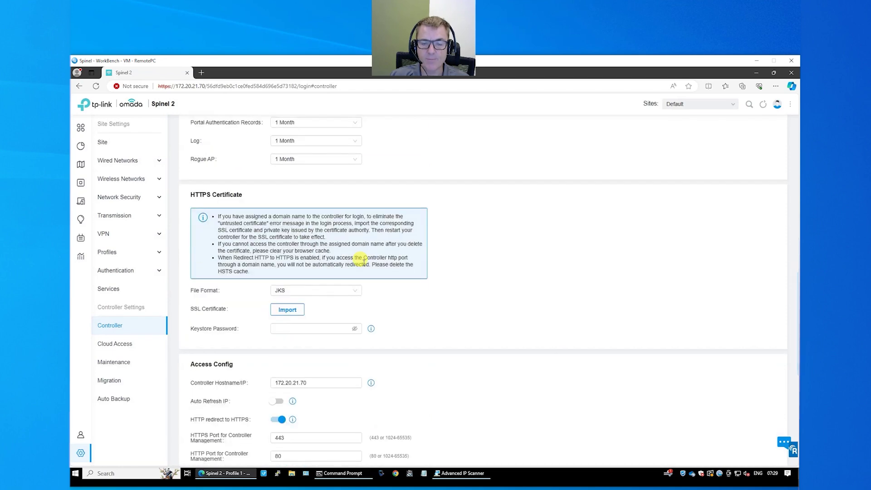
{"action": "scroll", "coordinate": [363, 262], "scroll_direction": "down", "scroll_amount": 2}
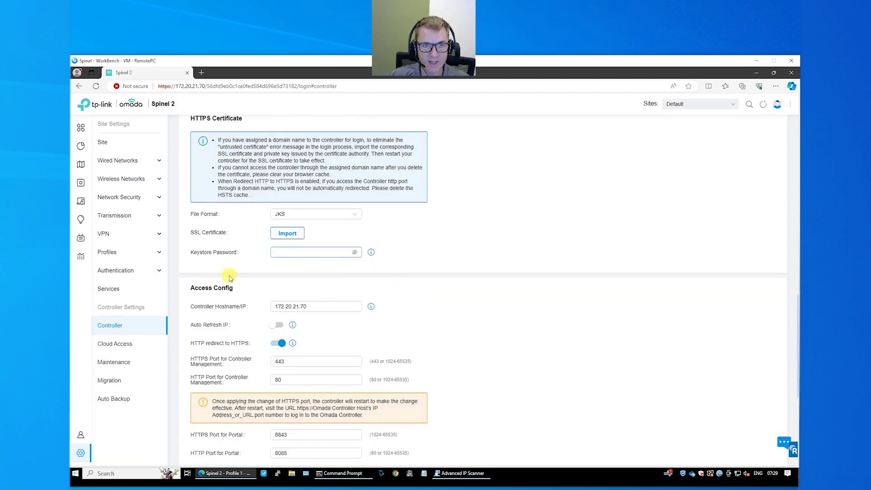
- Turn on Auto Refresh IP in Access Config and save the controller settings
{"action": "left_click", "coordinate": [278, 325]}
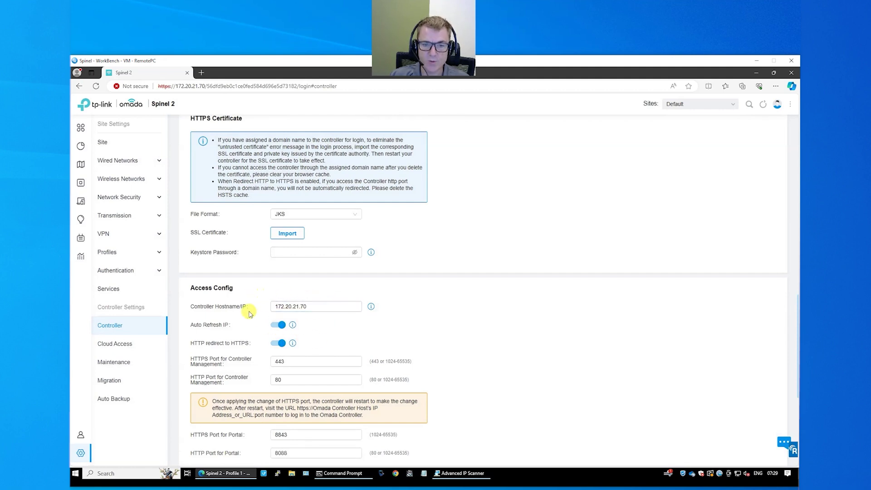
{"action": "scroll", "coordinate": [435, 311], "scroll_direction": "down", "scroll_amount": 1}
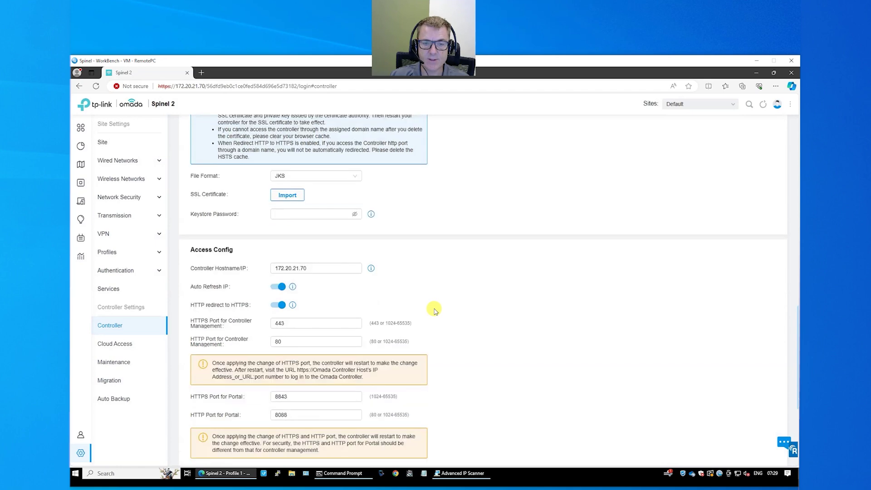
{"action": "scroll", "coordinate": [432, 311], "scroll_direction": "down", "scroll_amount": 1}
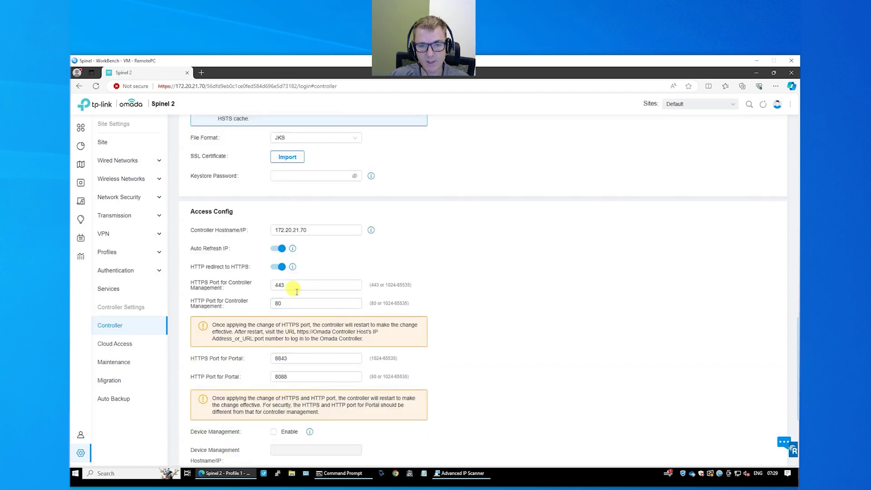
{"action": "scroll", "coordinate": [482, 328], "scroll_direction": "down", "scroll_amount": 2}
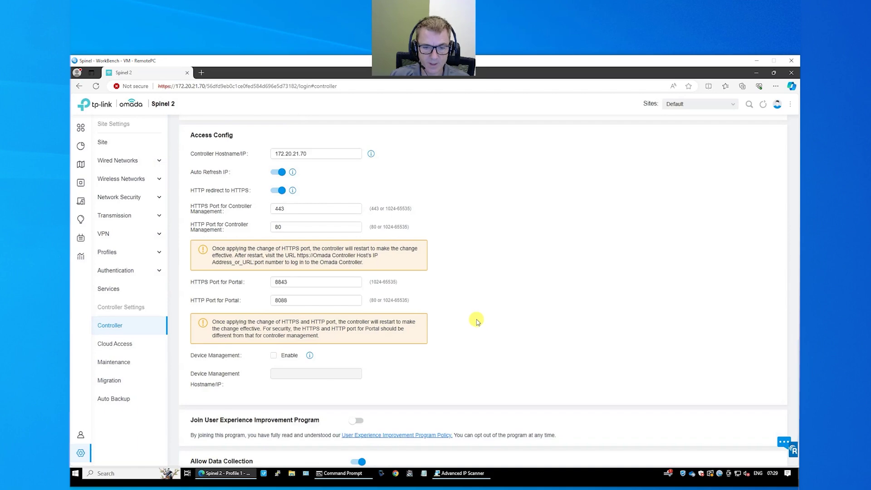
{"action": "scroll", "coordinate": [482, 328], "scroll_direction": "down", "scroll_amount": 2}
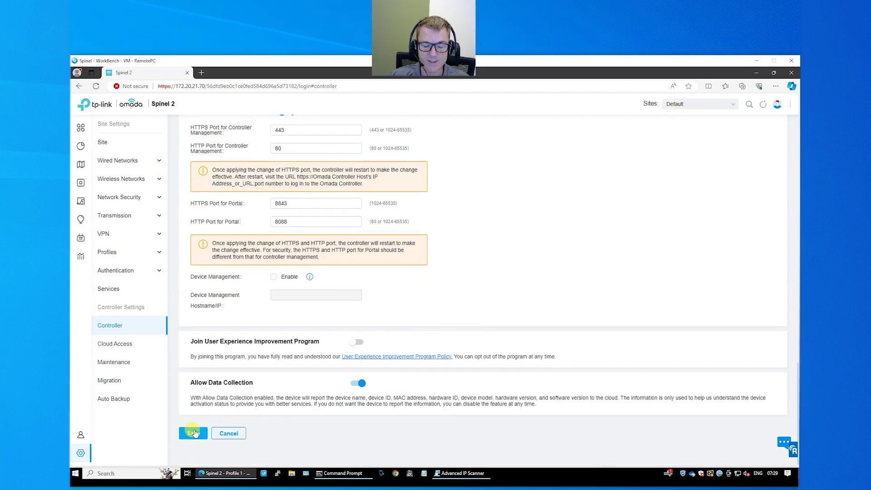
{"action": "left_click", "coordinate": [194, 434]}
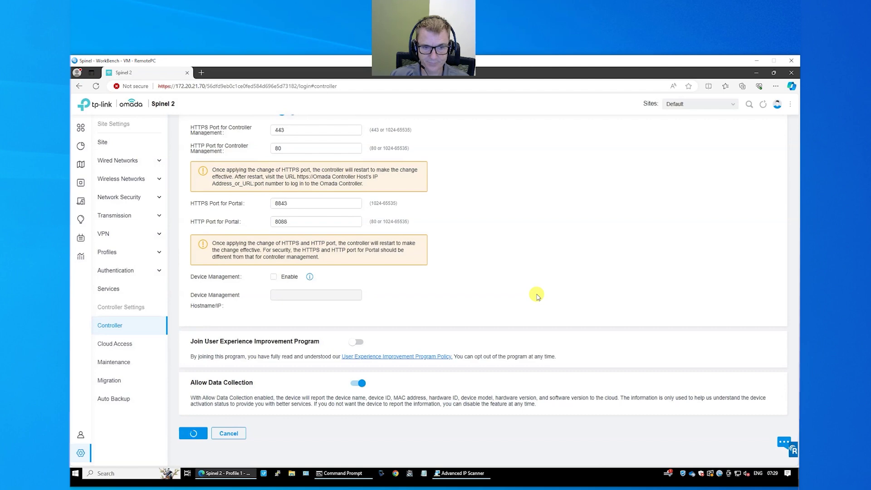
{"action": "scroll", "coordinate": [537, 296], "scroll_direction": "up", "scroll_amount": 9}
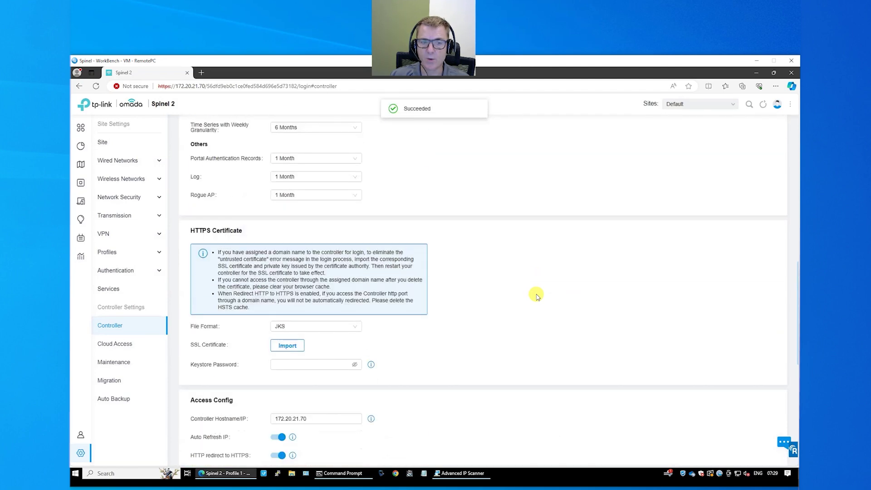
{"action": "scroll", "coordinate": [537, 297], "scroll_direction": "up", "scroll_amount": 8}
- Open Cloud Access and confirm it shows Connected, highlighting the Omada Cloud Service link
{"action": "left_click", "coordinate": [120, 345]}
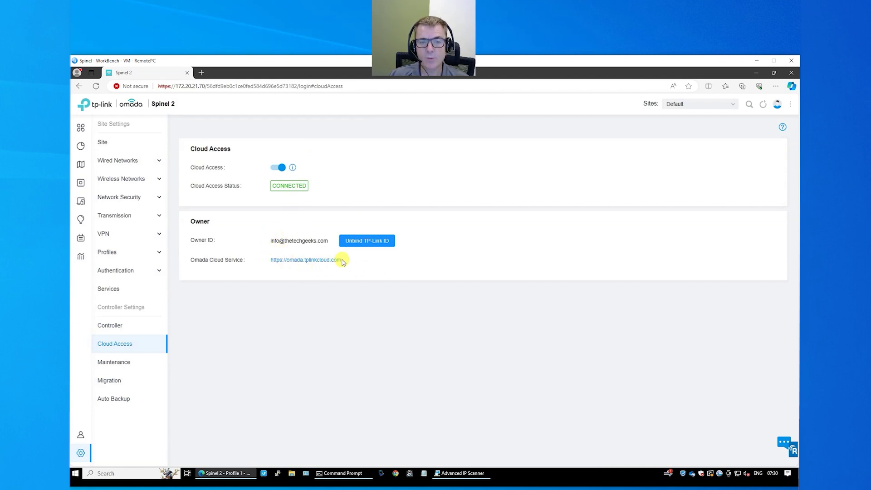
{"action": "left_click_drag", "start_coordinate": [342, 262], "coordinate": [269, 259]}
{"action": "left_click", "coordinate": [324, 275]}
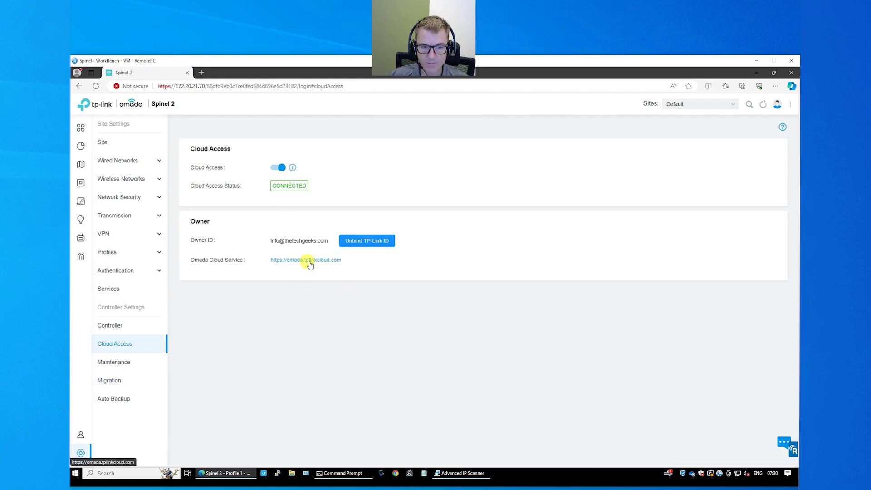
- Open the Omada Cloud Service link in a new tab and switch to it
{"action": "right_click", "coordinate": [310, 265]}
{"action": "left_click", "coordinate": [320, 268]}
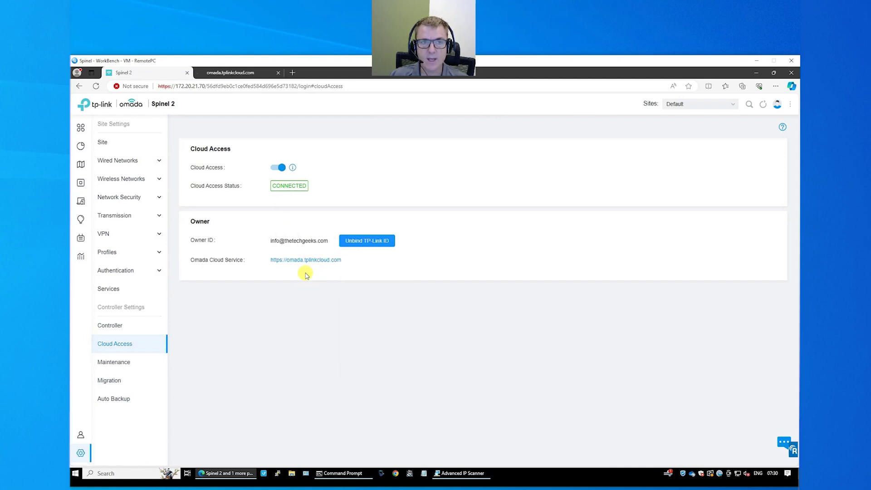
{"action": "left_click", "coordinate": [221, 73]}
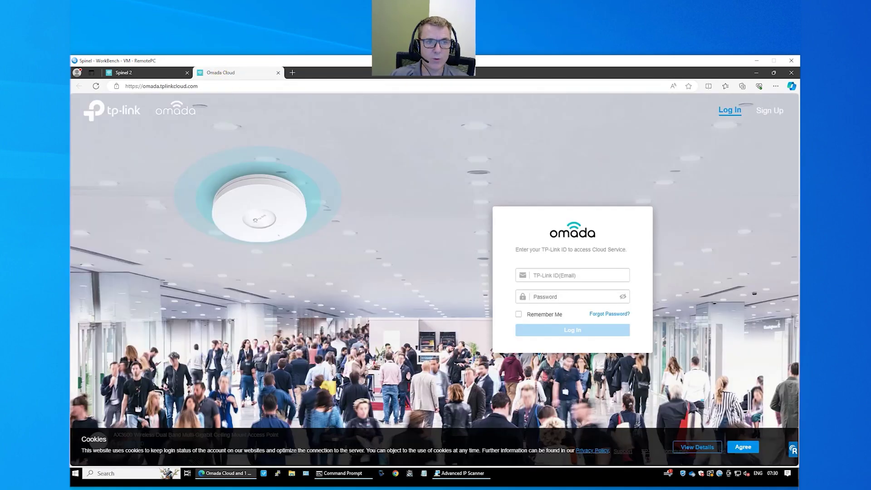
- Sign in to Omada Cloud with the TP-Link ID email and password, declining to save the password
{"action": "left_click", "coordinate": [551, 275]}
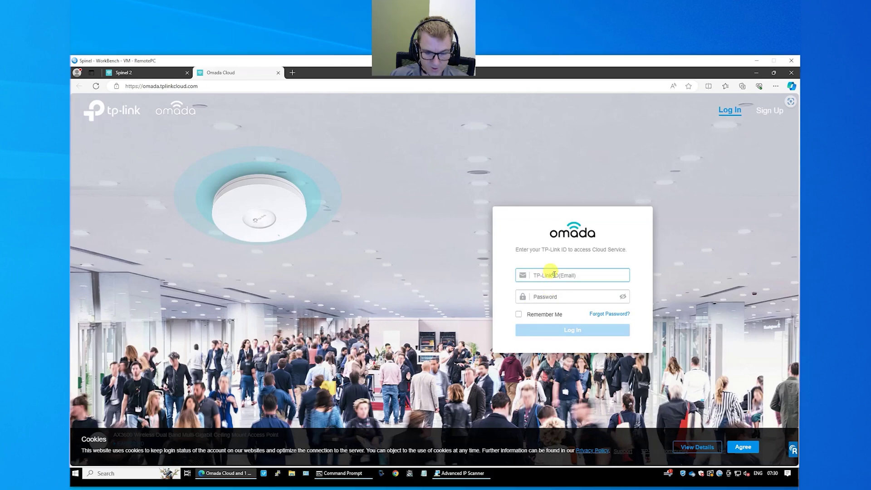
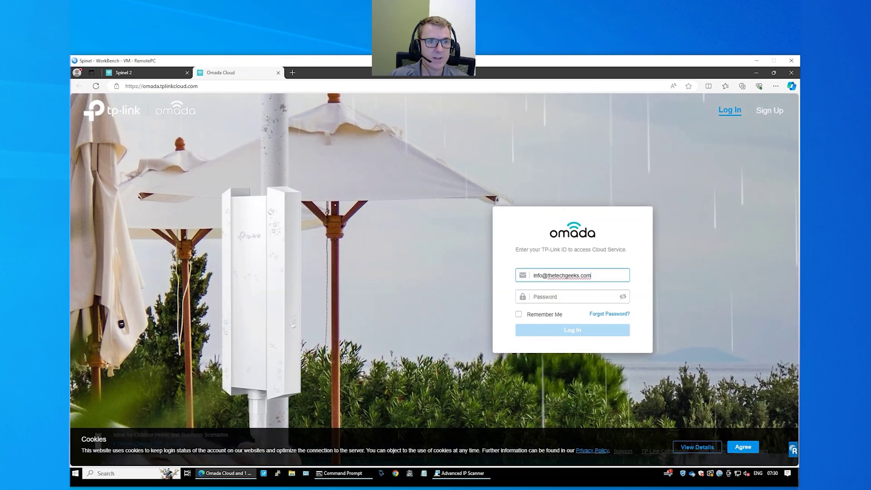
{"action": "left_click", "coordinate": [555, 297]}
{"action": "key", "text": "ctrl+v"}
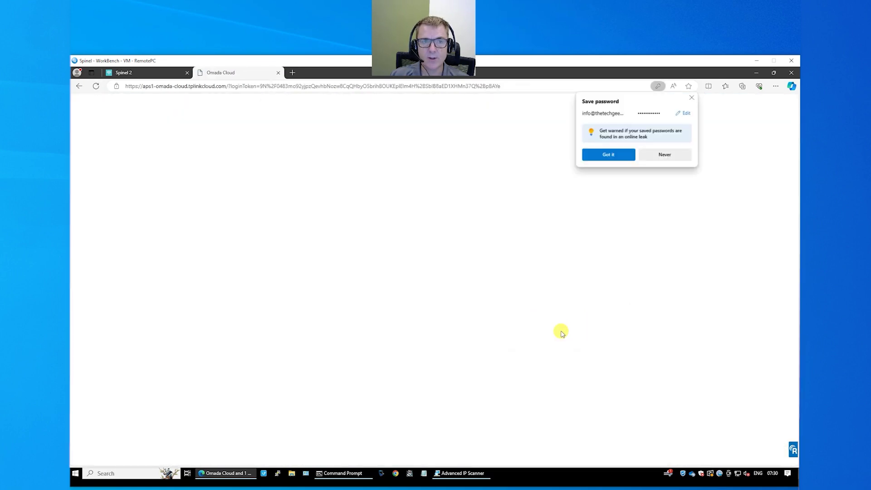
{"action": "left_click", "coordinate": [692, 97]}
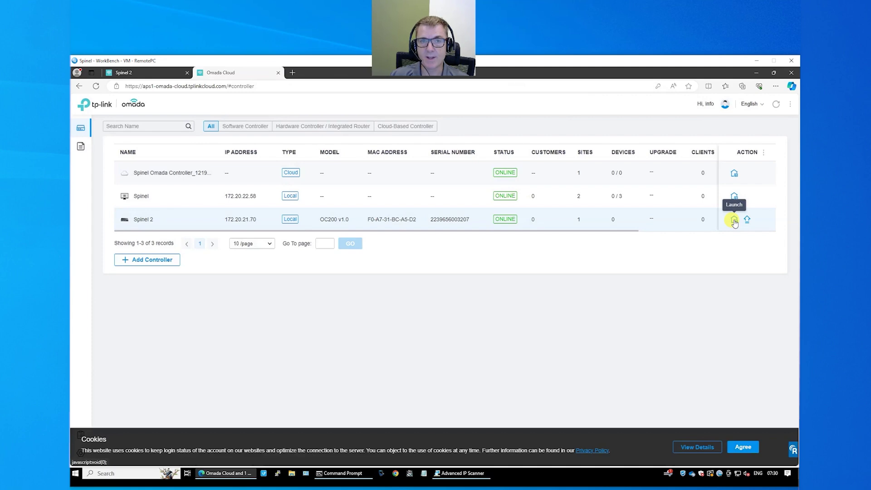
- Check Spinel 2 is listed online in Omada Cloud, then return to the Spinel 2 tab
{"action": "left_click", "coordinate": [125, 73]}
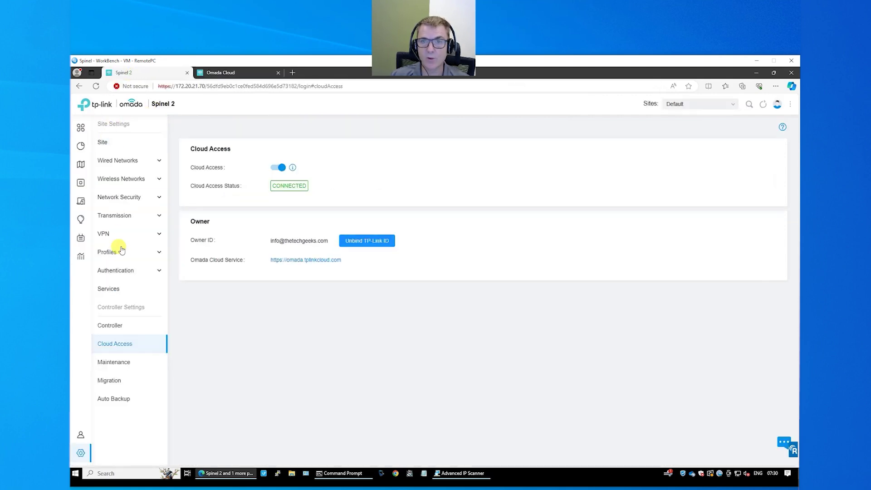
{"action": "left_click", "coordinate": [212, 74]}
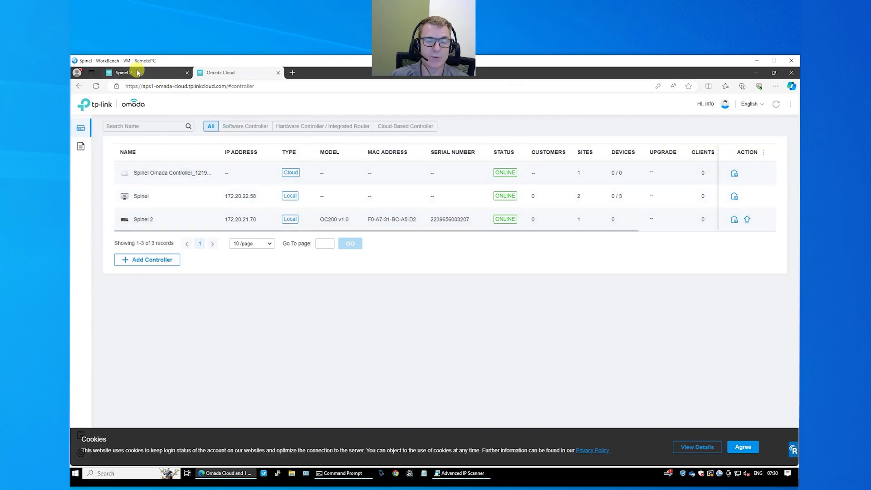
{"action": "left_click", "coordinate": [124, 73]}
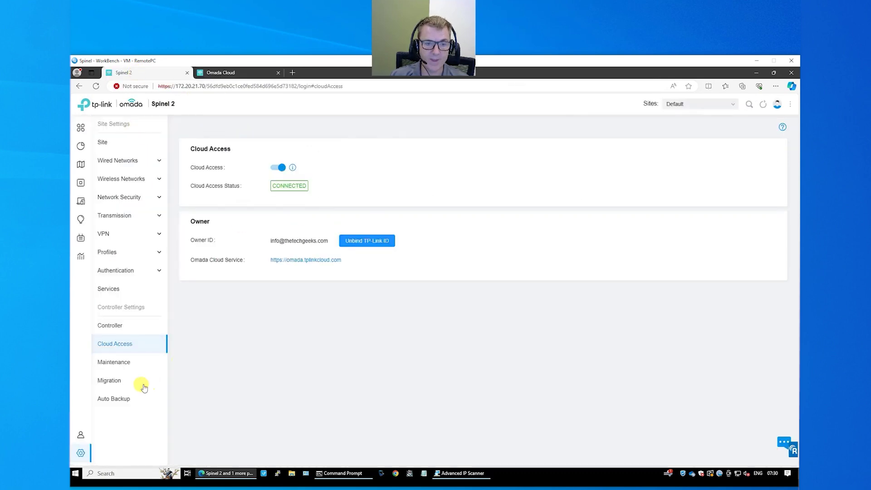
- Open Maintenance, turn on 24-hour time display and save the user interface settings
{"action": "left_click", "coordinate": [126, 365]}
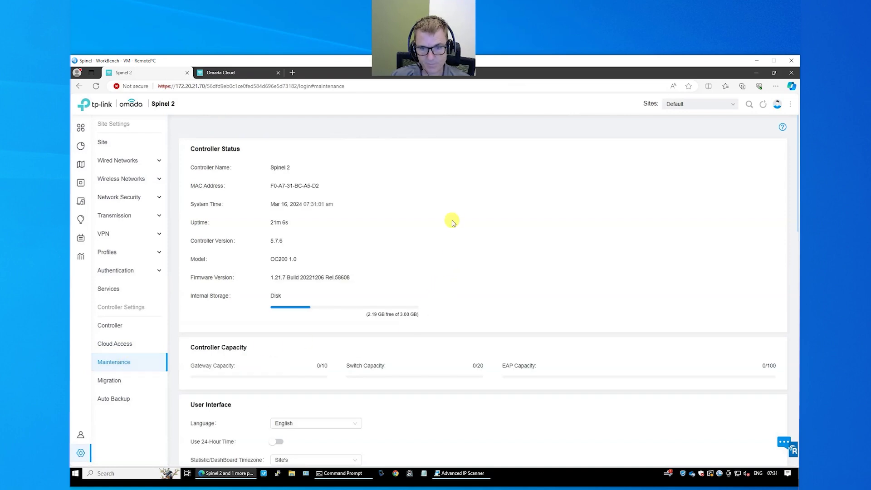
{"action": "scroll", "coordinate": [453, 220], "scroll_direction": "down", "scroll_amount": 1}
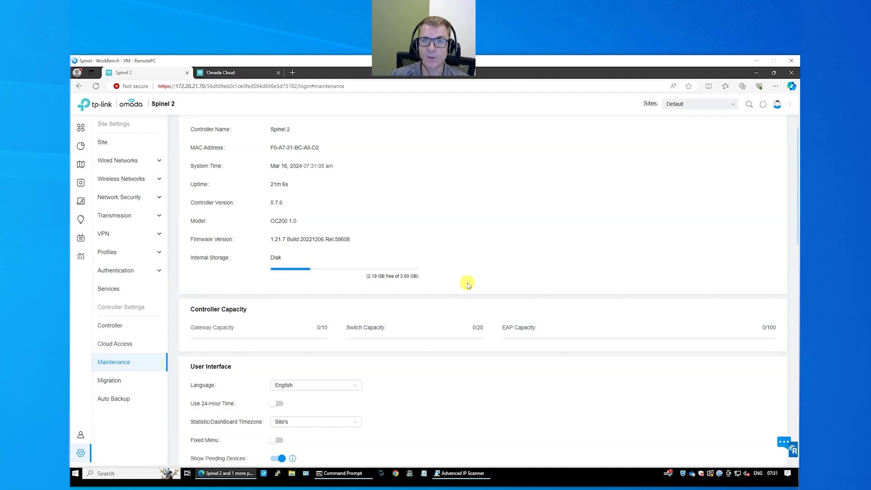
{"action": "scroll", "coordinate": [468, 283], "scroll_direction": "down", "scroll_amount": 1}
{"action": "scroll", "coordinate": [468, 284], "scroll_direction": "down", "scroll_amount": 1}
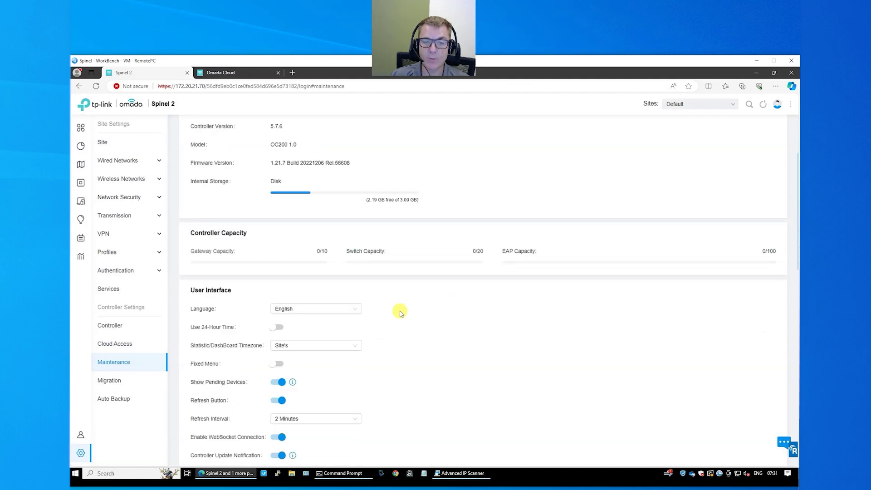
{"action": "left_click", "coordinate": [279, 328]}
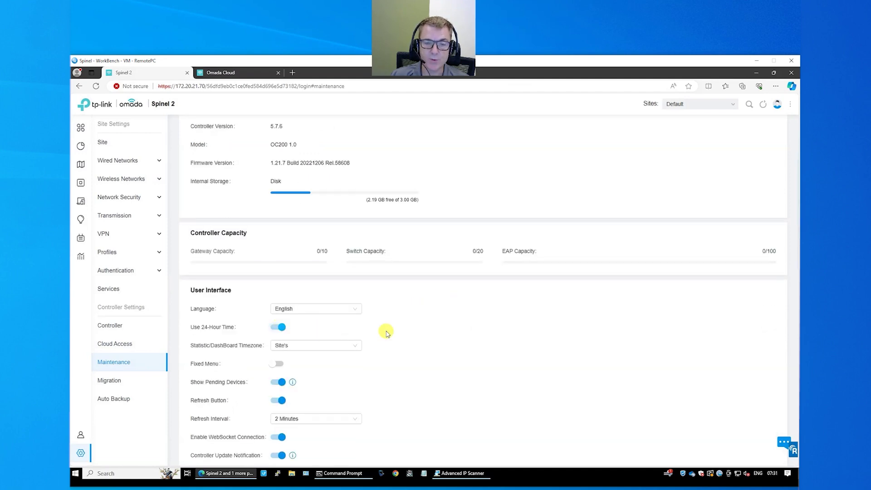
{"action": "scroll", "coordinate": [451, 330], "scroll_direction": "down", "scroll_amount": 1}
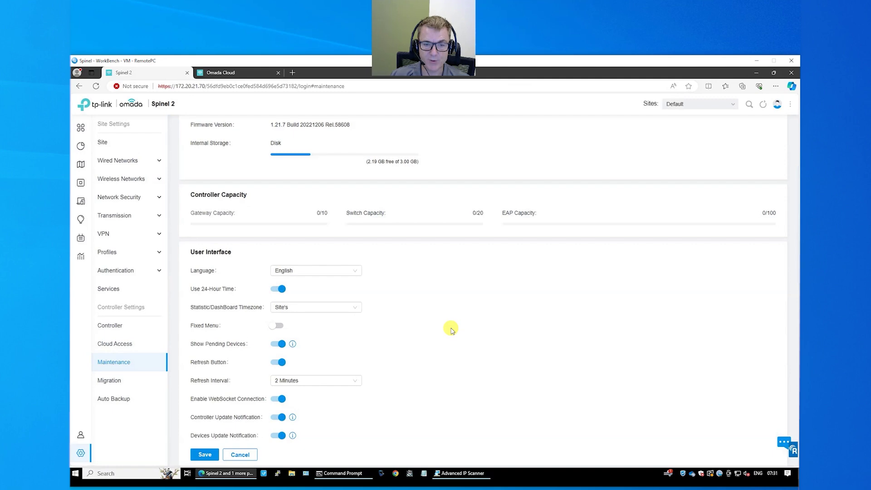
{"action": "scroll", "coordinate": [451, 330], "scroll_direction": "down", "scroll_amount": 4}
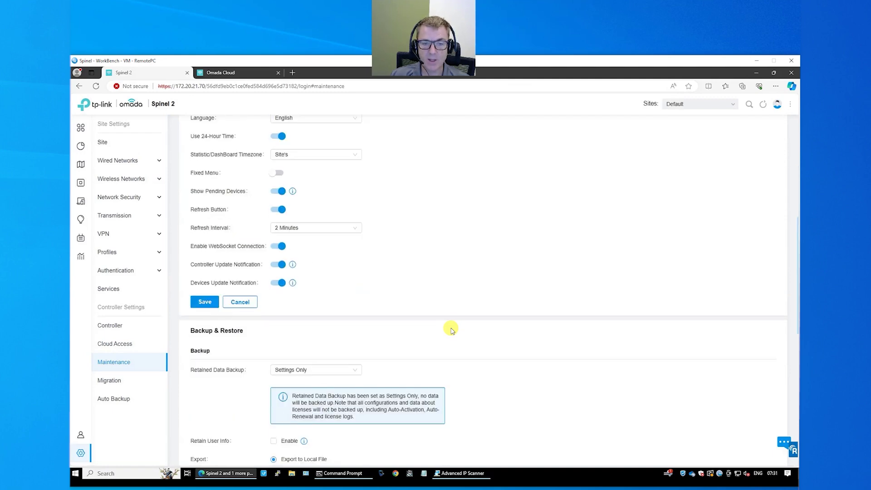
{"action": "left_click", "coordinate": [204, 302]}
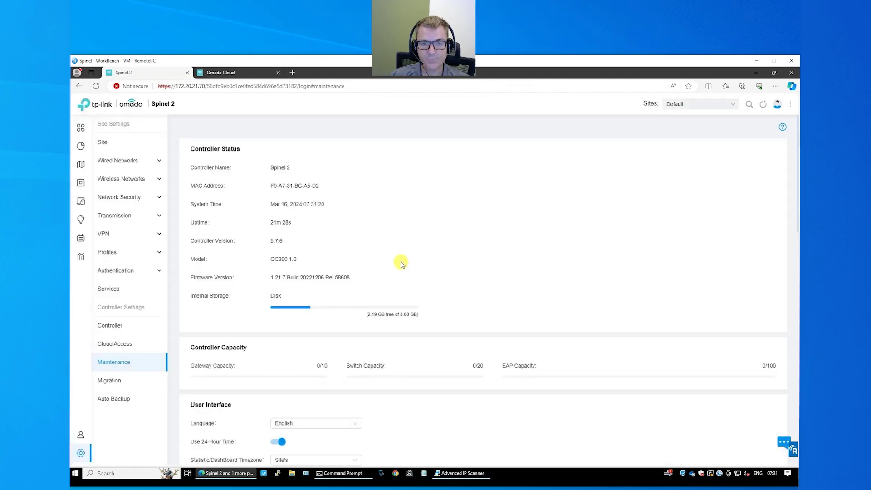
- Scroll through Backup & Restore and Export for Support to the Hardware Controller section
{"action": "scroll", "coordinate": [374, 277], "scroll_direction": "down", "scroll_amount": 3}
{"action": "scroll", "coordinate": [375, 277], "scroll_direction": "down", "scroll_amount": 5}
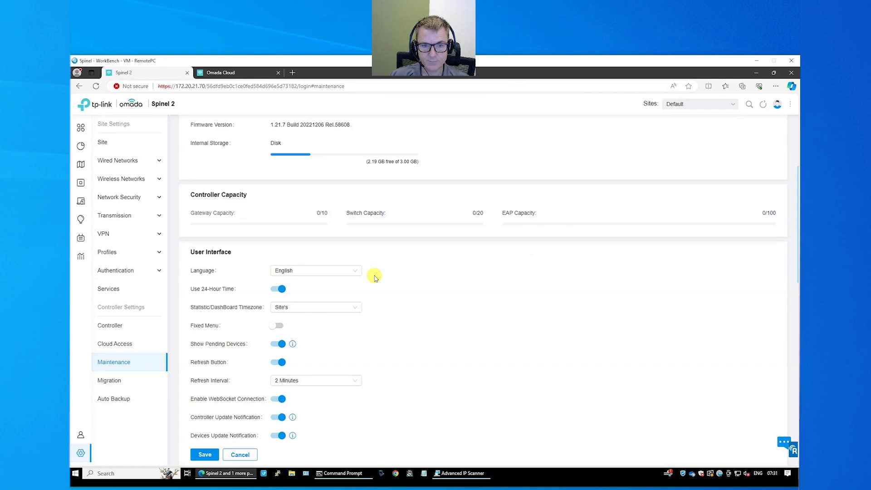
{"action": "scroll", "coordinate": [374, 279], "scroll_direction": "down", "scroll_amount": 1}
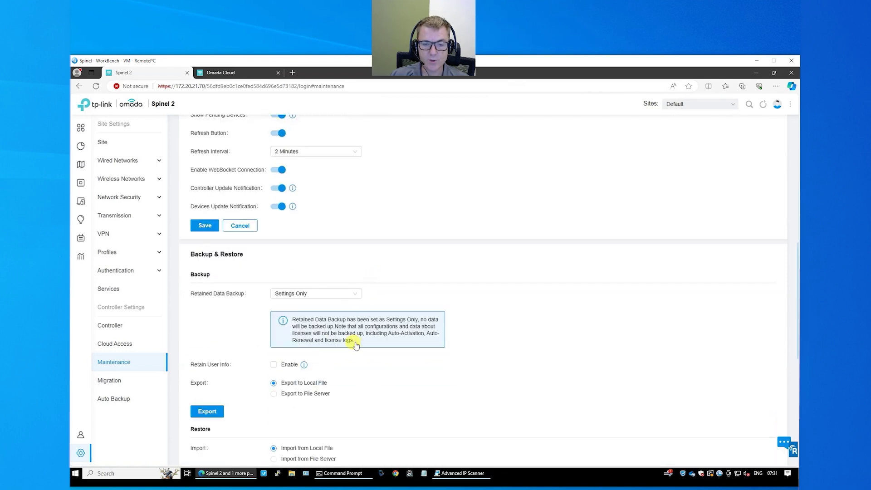
{"action": "scroll", "coordinate": [356, 346], "scroll_direction": "down", "scroll_amount": 1}
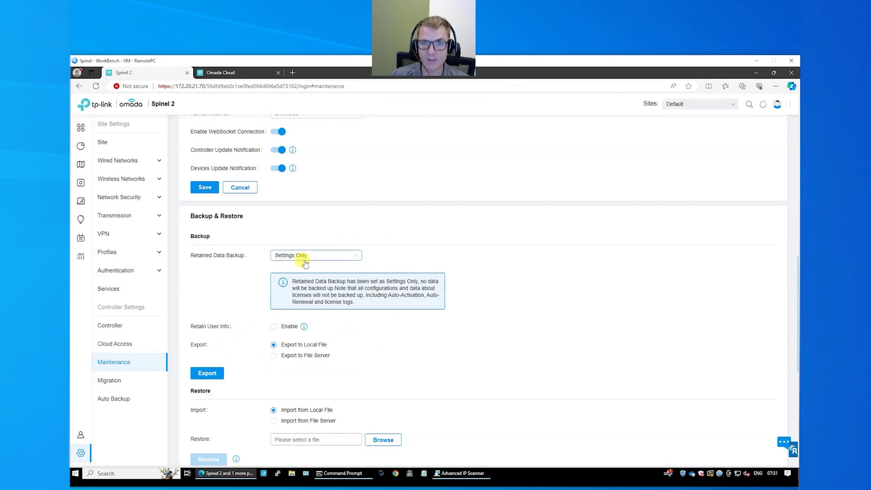
{"action": "scroll", "coordinate": [416, 332], "scroll_direction": "down", "scroll_amount": 1}
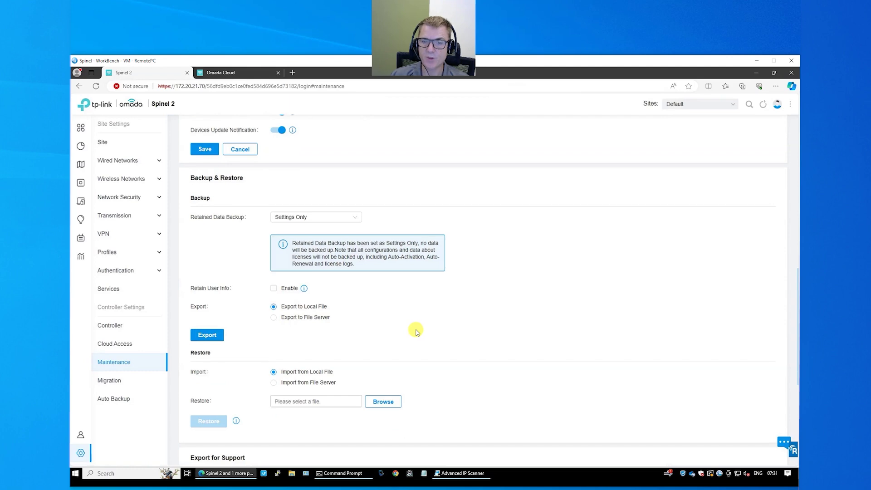
{"action": "scroll", "coordinate": [414, 331], "scroll_direction": "down", "scroll_amount": 1}
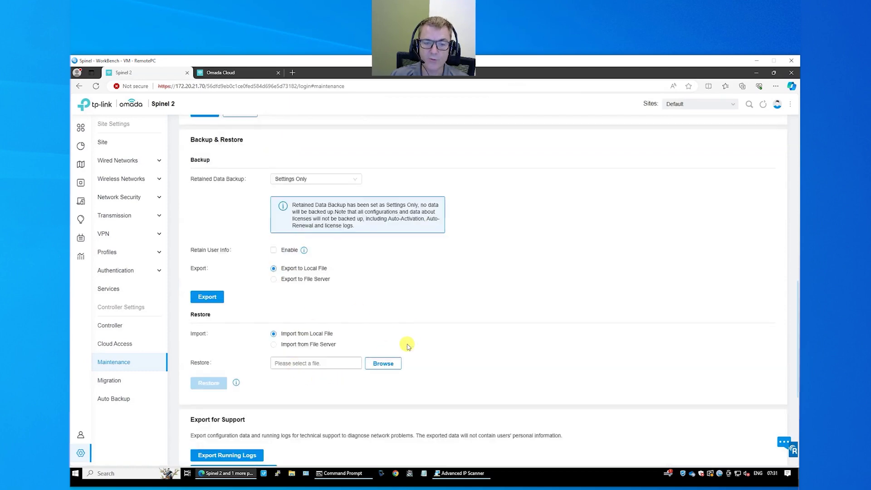
{"action": "scroll", "coordinate": [409, 345], "scroll_direction": "down", "scroll_amount": 4}
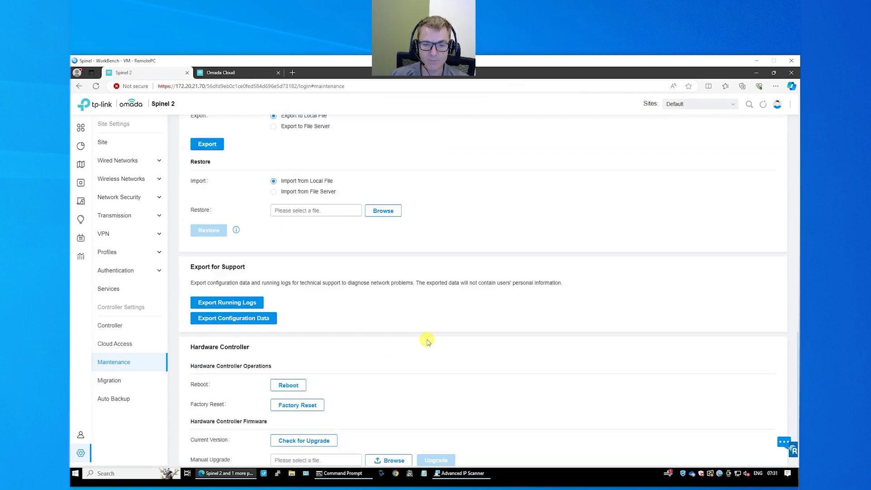
{"action": "scroll", "coordinate": [427, 341], "scroll_direction": "down", "scroll_amount": 2}
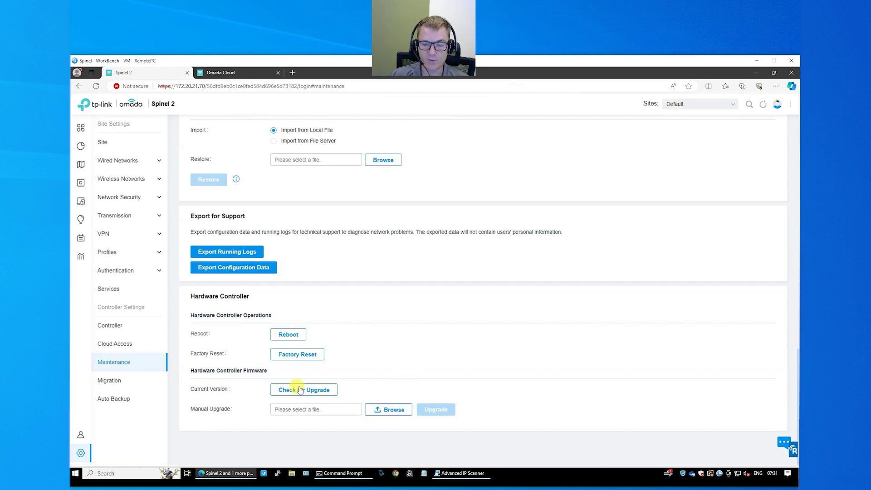
- Open the Migration page and check the Sites dropdown without changing the Default site
{"action": "left_click", "coordinate": [115, 381]}
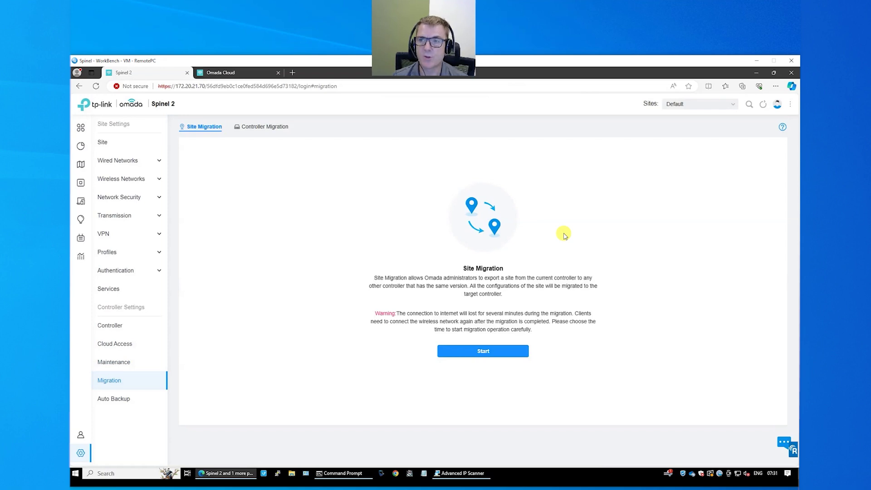
{"action": "left_click", "coordinate": [692, 104]}
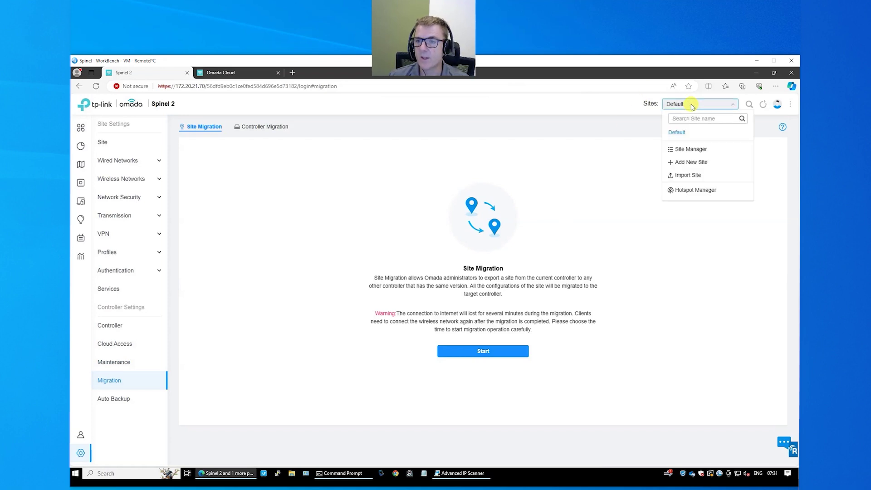
{"action": "left_click", "coordinate": [642, 108]}
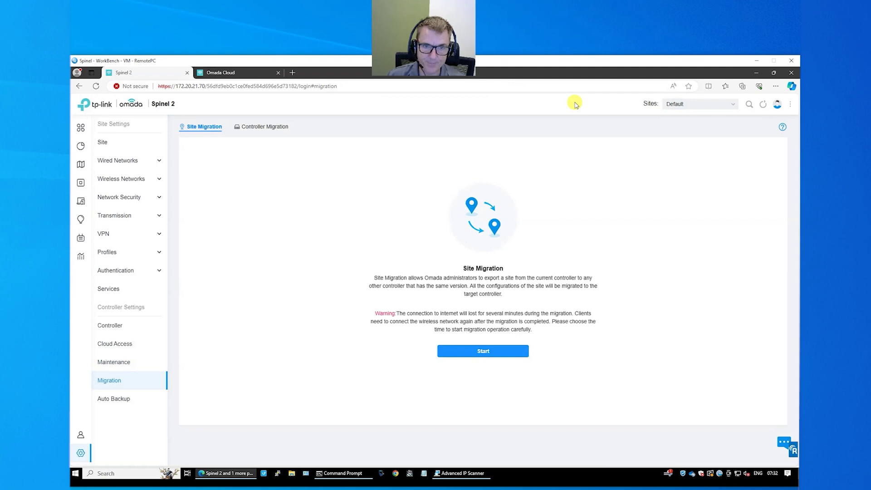
- Open Auto Backup, preview its options by switching it on, then cancel to leave it off
{"action": "left_click", "coordinate": [122, 402]}
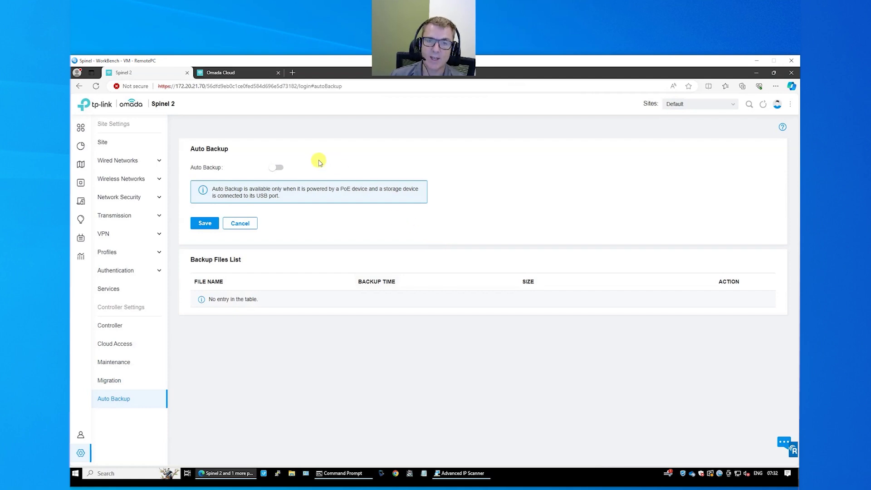
{"action": "left_click", "coordinate": [278, 168]}
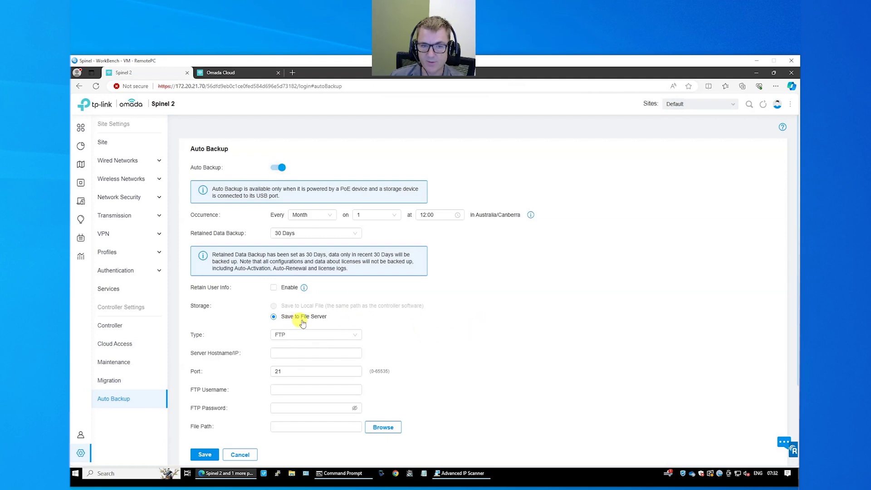
{"action": "mouse_move", "coordinate": [304, 306]}
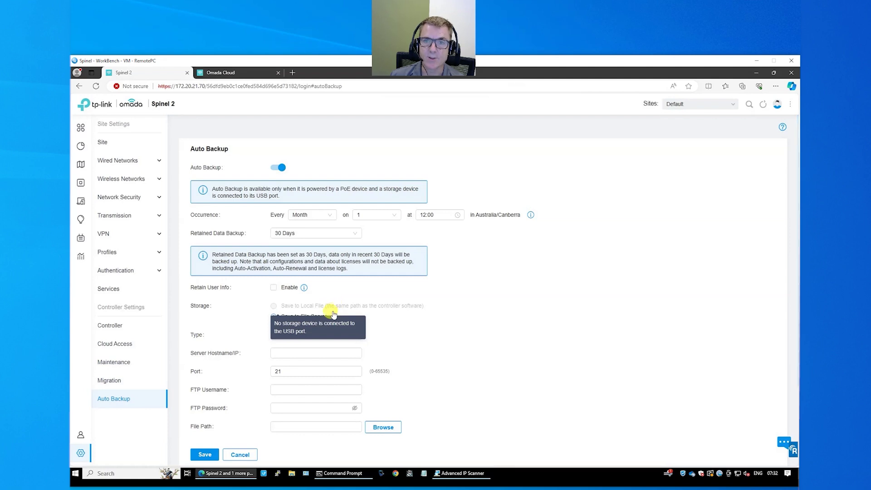
{"action": "left_click", "coordinate": [245, 454]}
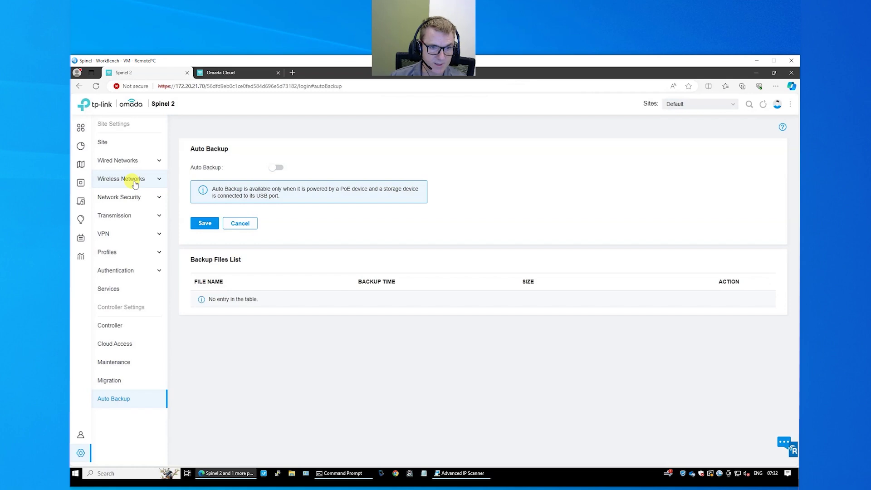
- Open the Admin page and begin a new Cloud User admin account
{"action": "mouse_move", "coordinate": [84, 409]}
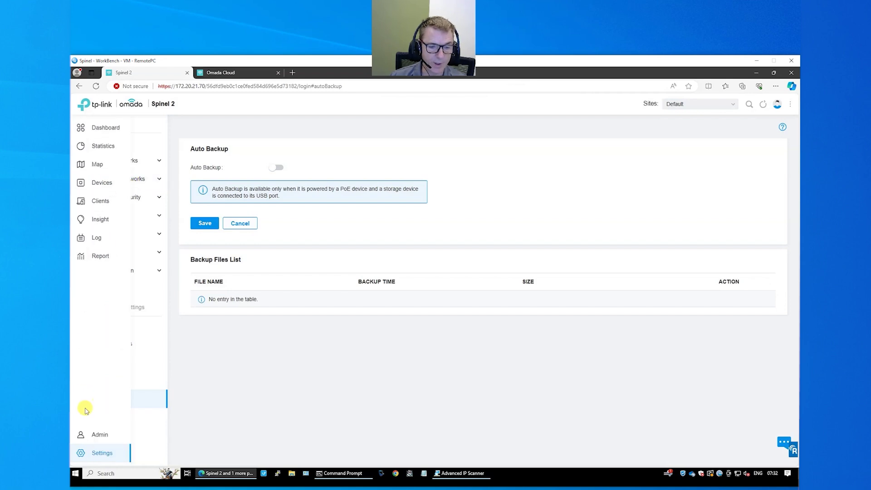
{"action": "left_click", "coordinate": [99, 436]}
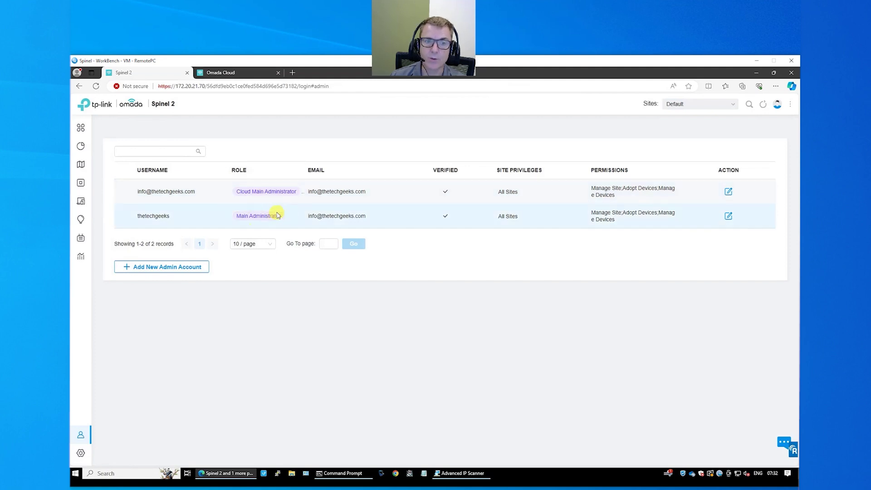
{"action": "left_click", "coordinate": [182, 268]}
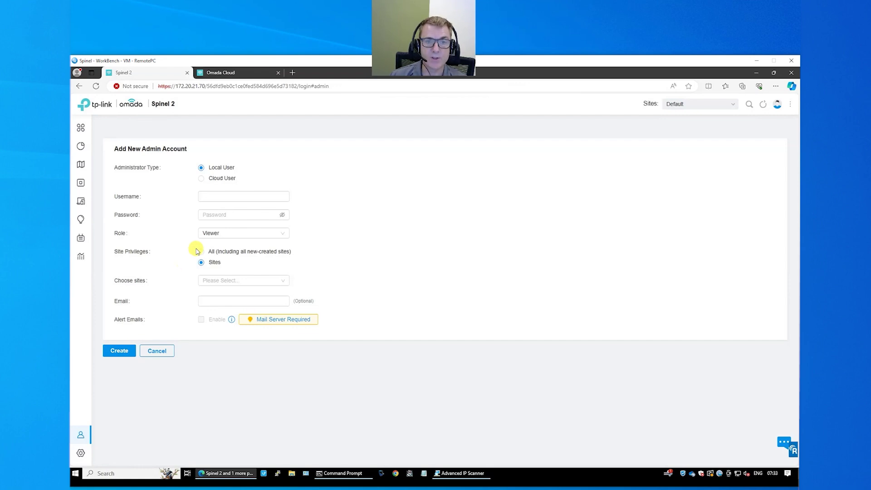
{"action": "left_click", "coordinate": [202, 178]}
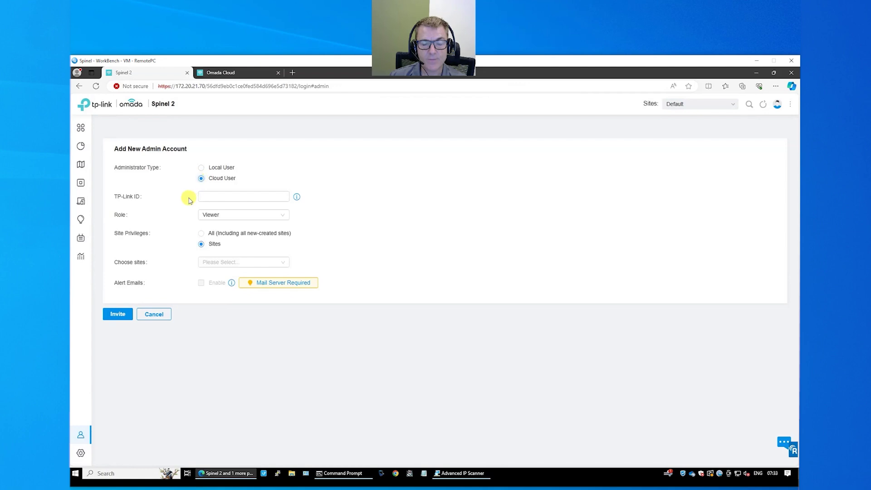
- Review the available roles, keeping Viewer, then cancel the new admin account without saving
{"action": "left_click", "coordinate": [241, 197]}
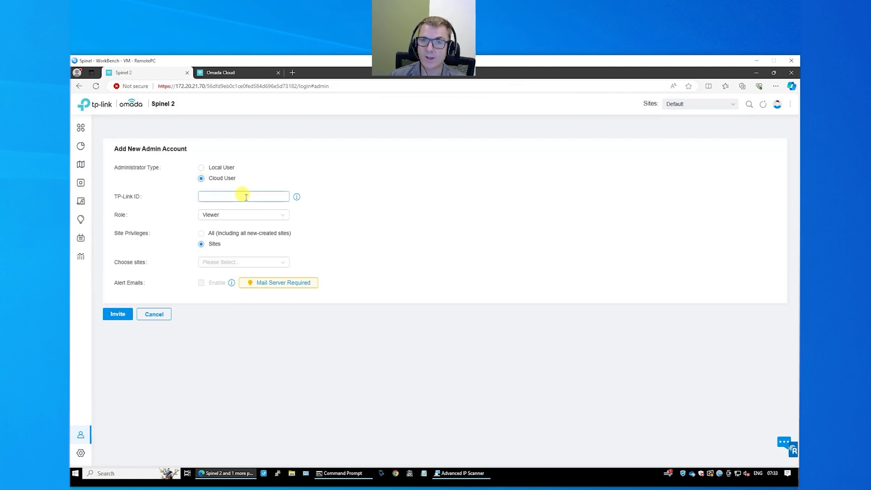
{"action": "left_click", "coordinate": [249, 217]}
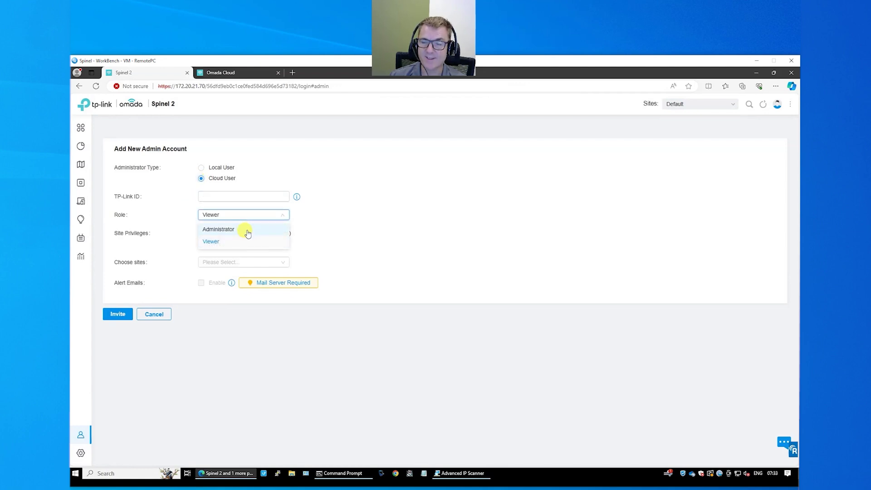
{"action": "left_click", "coordinate": [414, 212]}
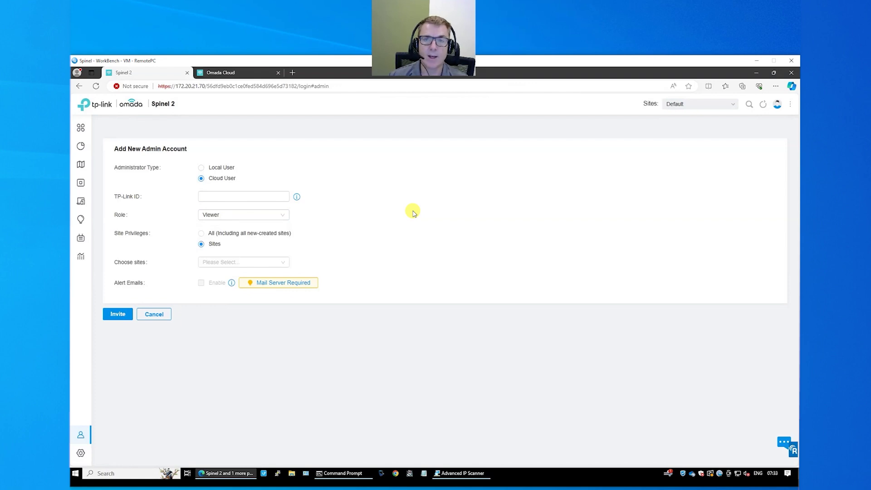
{"action": "left_click", "coordinate": [230, 73]}
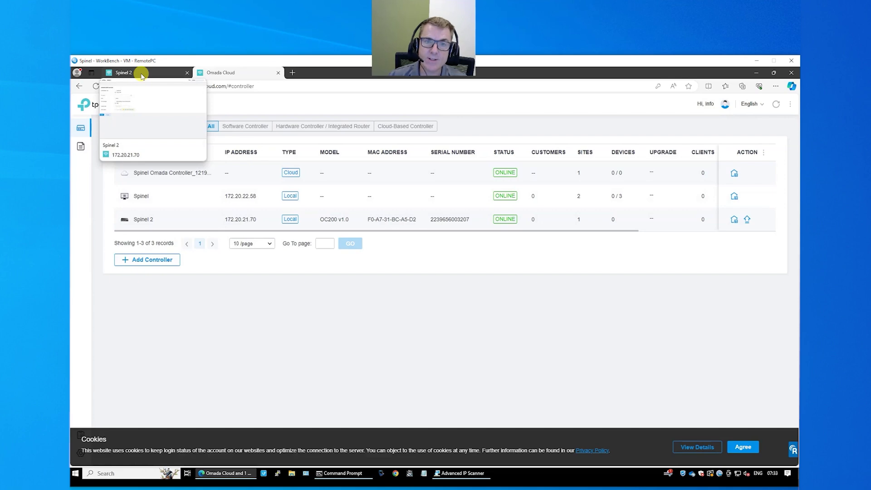
{"action": "left_click", "coordinate": [142, 75]}
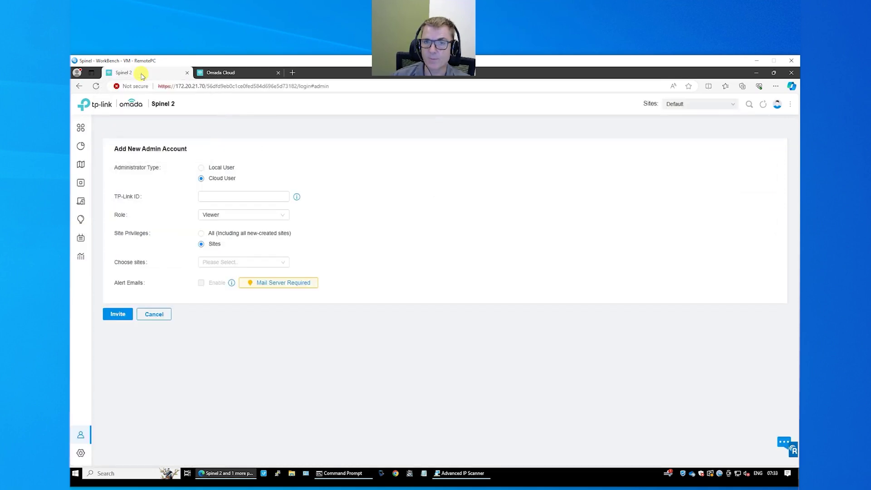
{"action": "left_click", "coordinate": [147, 315]}
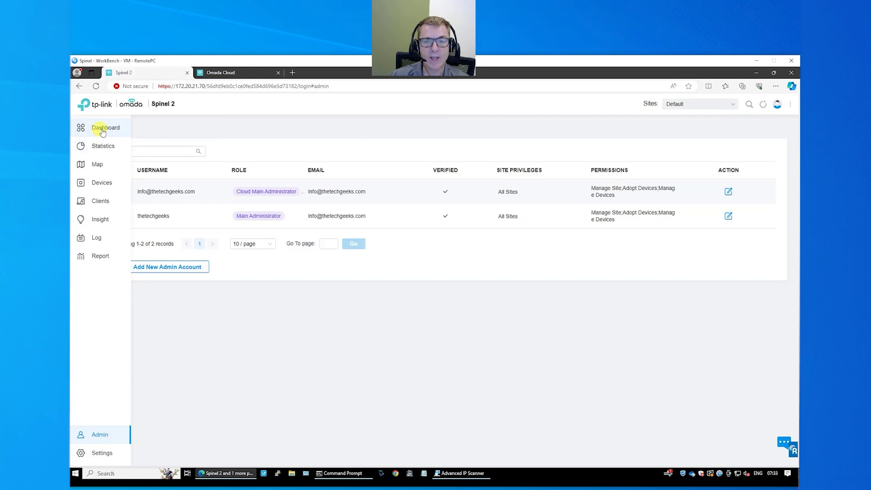
- Browse the dashboard and the network map's floor-plan and topology views
{"action": "left_click", "coordinate": [102, 131]}
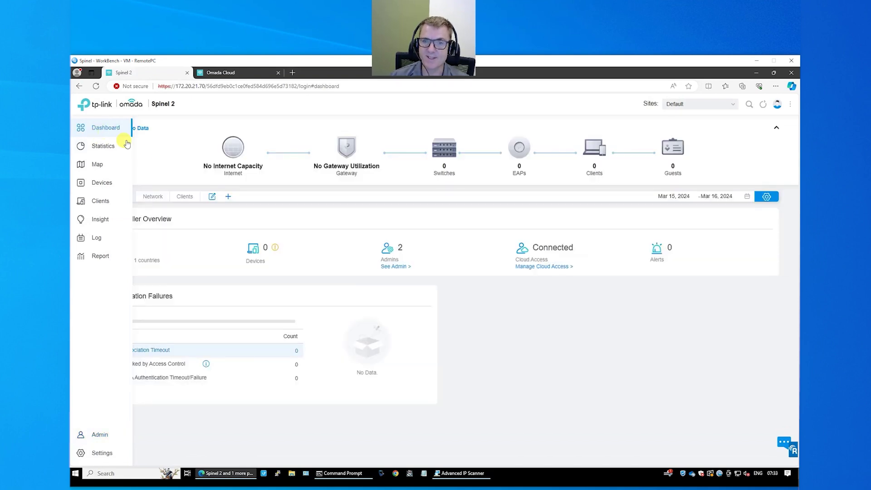
{"action": "mouse_move", "coordinate": [444, 150]}
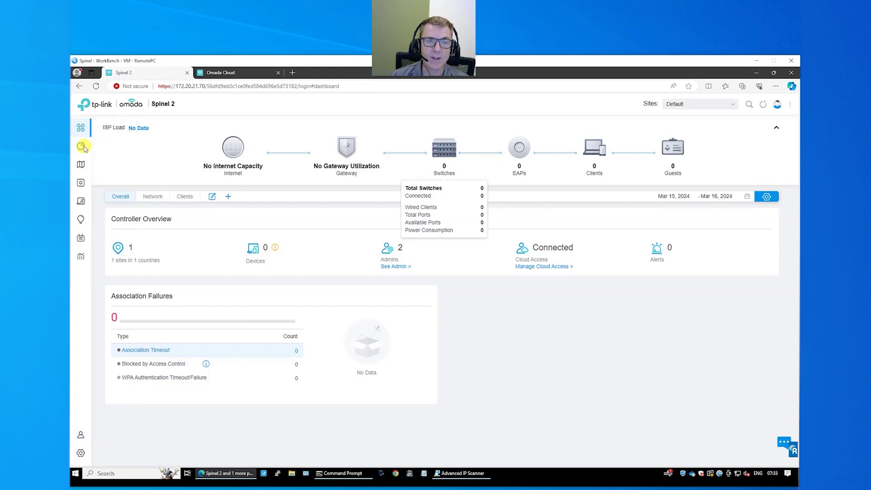
{"action": "mouse_move", "coordinate": [81, 148]}
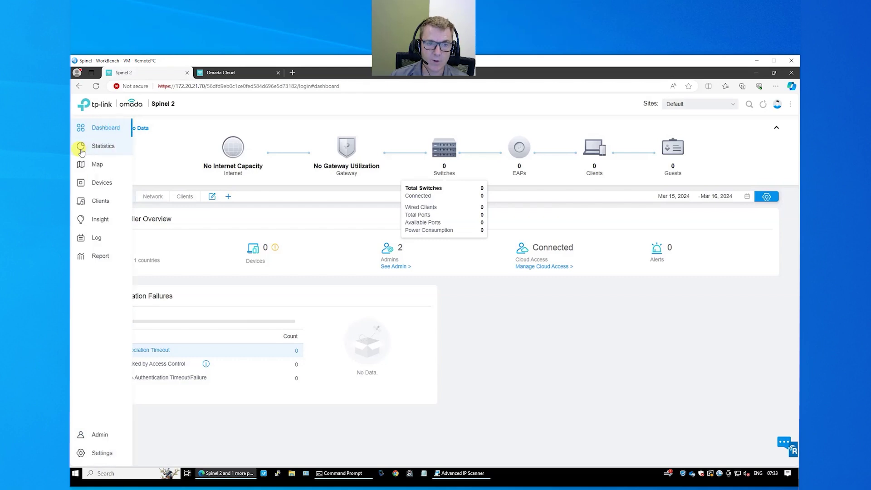
{"action": "left_click", "coordinate": [97, 166]}
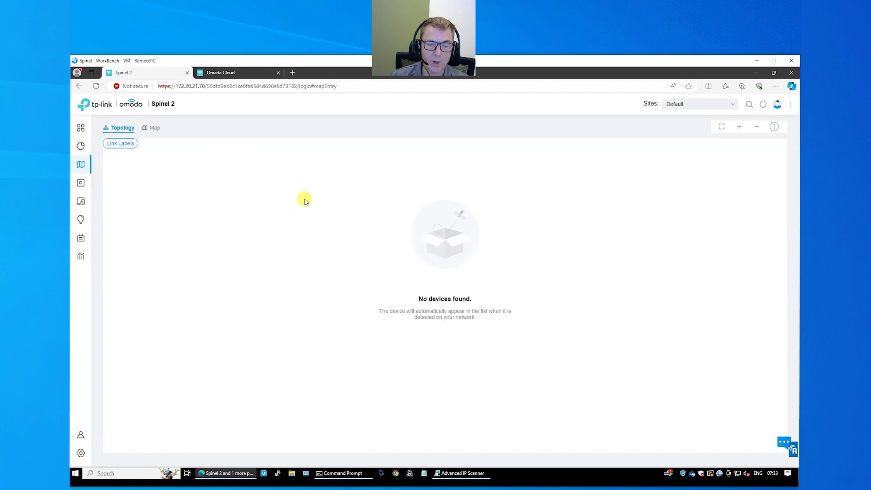
{"action": "left_click", "coordinate": [149, 130]}
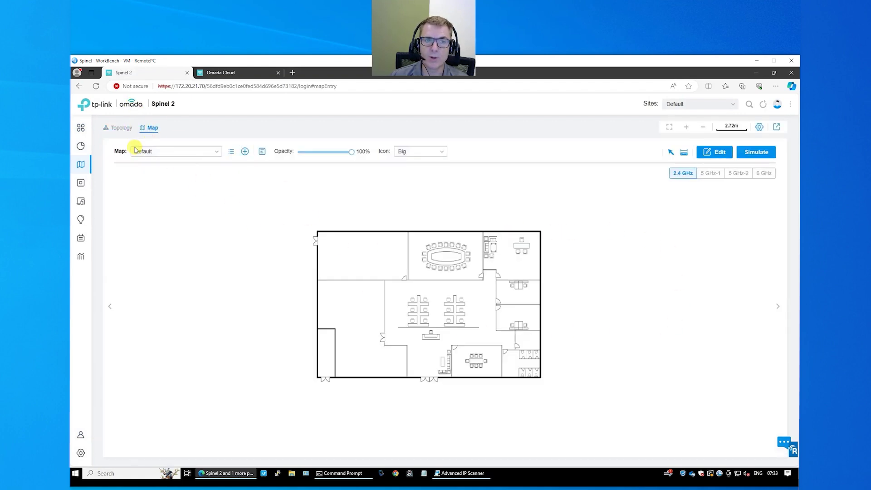
{"action": "left_click", "coordinate": [118, 129]}
- Look at the Clients list, then bring up the Log page's history logs
{"action": "mouse_move", "coordinate": [80, 183]}
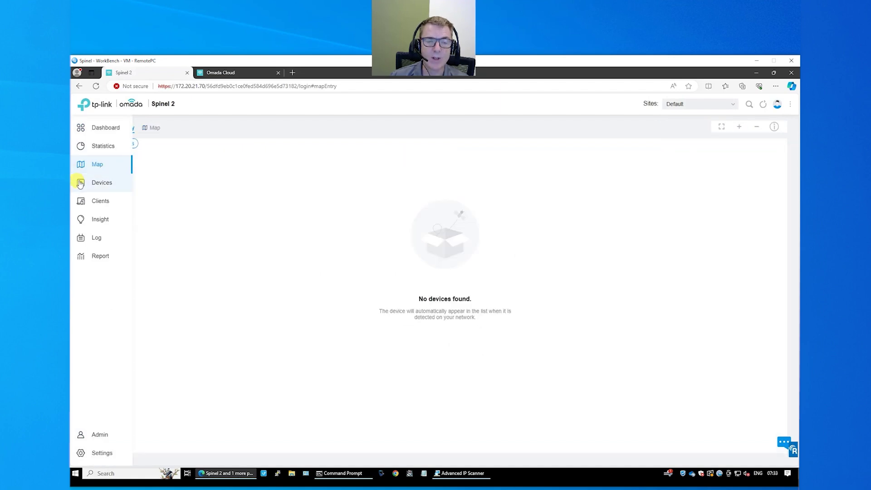
{"action": "left_click", "coordinate": [94, 204]}
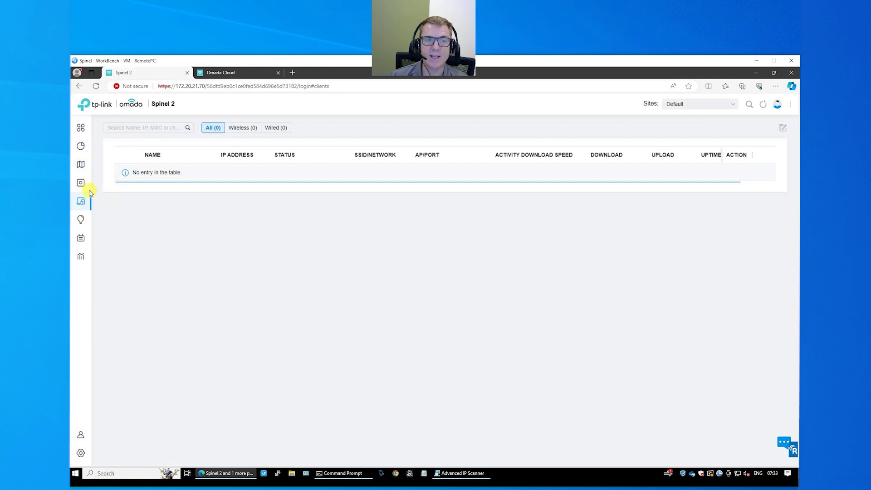
{"action": "mouse_move", "coordinate": [79, 187]}
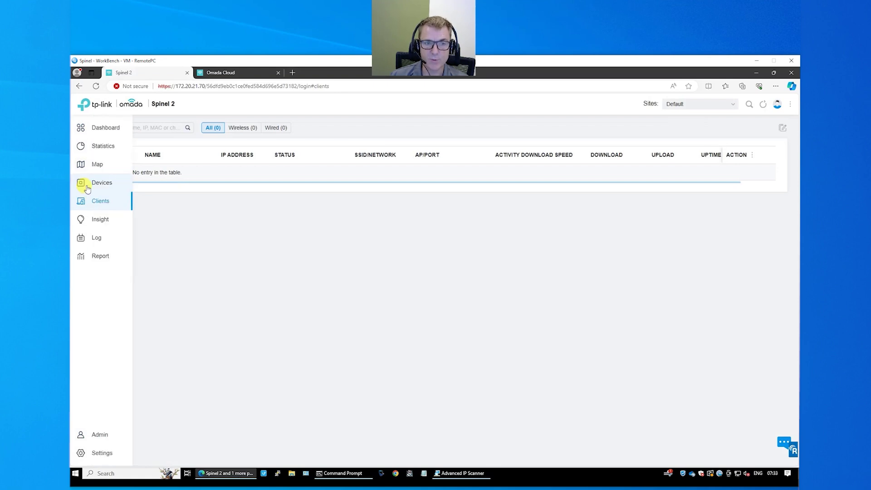
{"action": "left_click", "coordinate": [93, 239]}
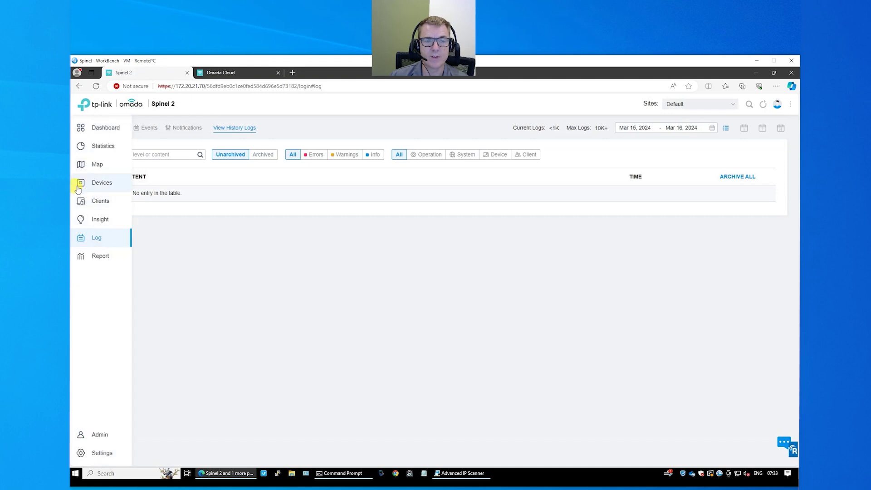
- Adopt the outdoor AP and EAP610s E4-FA-C4-38-42-08 and E4-FA-C4-38-42-2A
{"action": "left_click", "coordinate": [93, 185]}
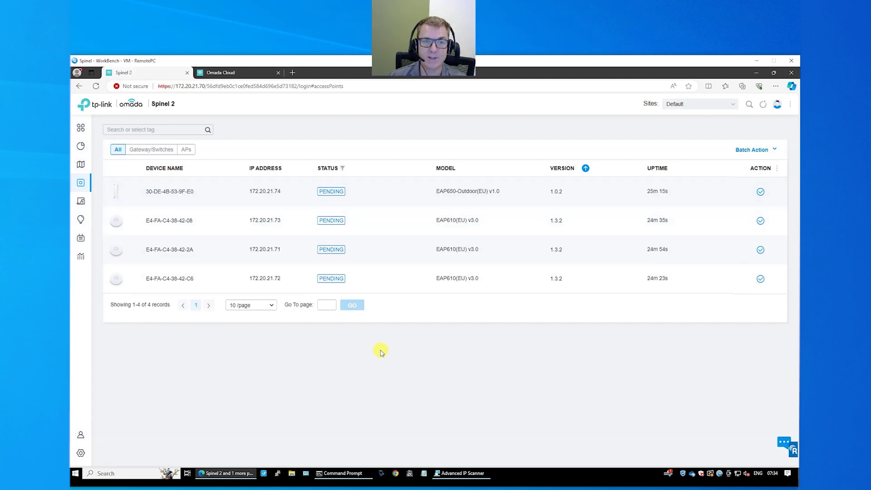
{"action": "left_click", "coordinate": [338, 194]}
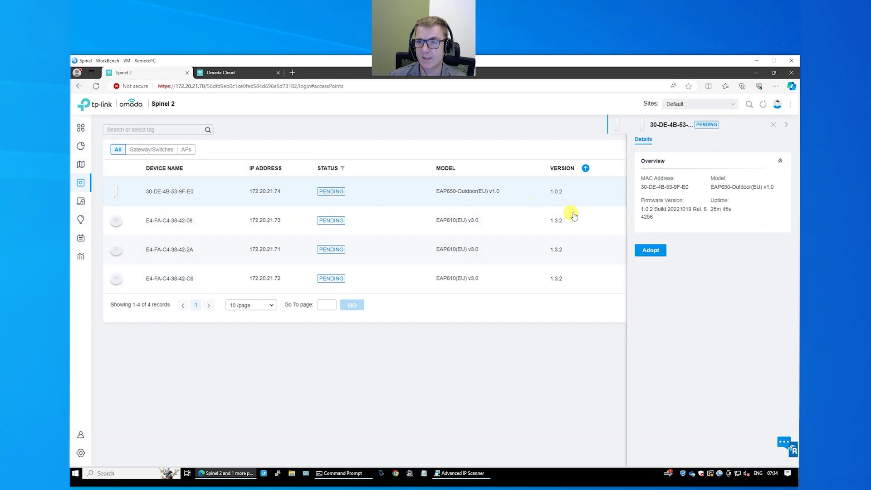
{"action": "left_click", "coordinate": [651, 250]}
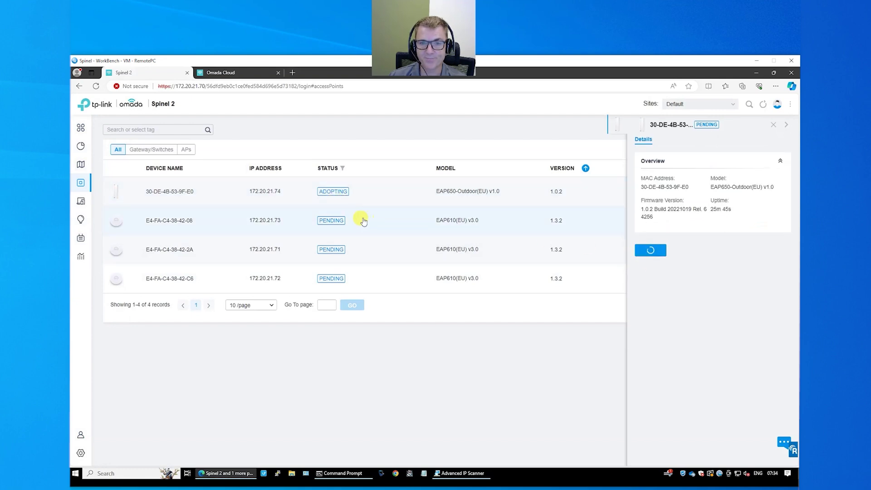
{"action": "left_click", "coordinate": [335, 222]}
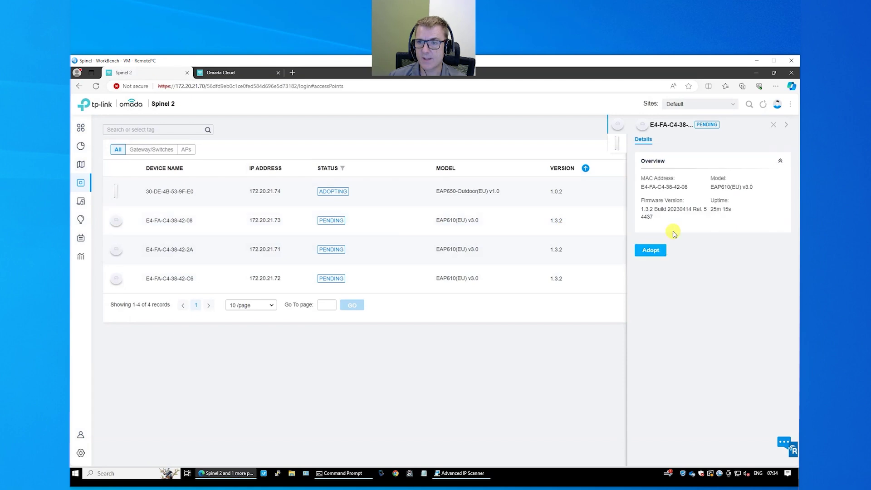
{"action": "left_click", "coordinate": [650, 251]}
{"action": "left_click", "coordinate": [331, 249]}
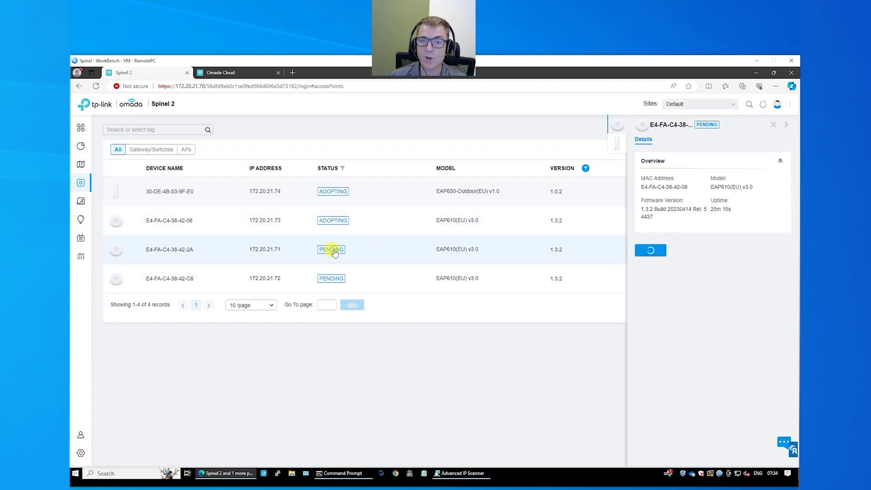
{"action": "left_click", "coordinate": [648, 252]}
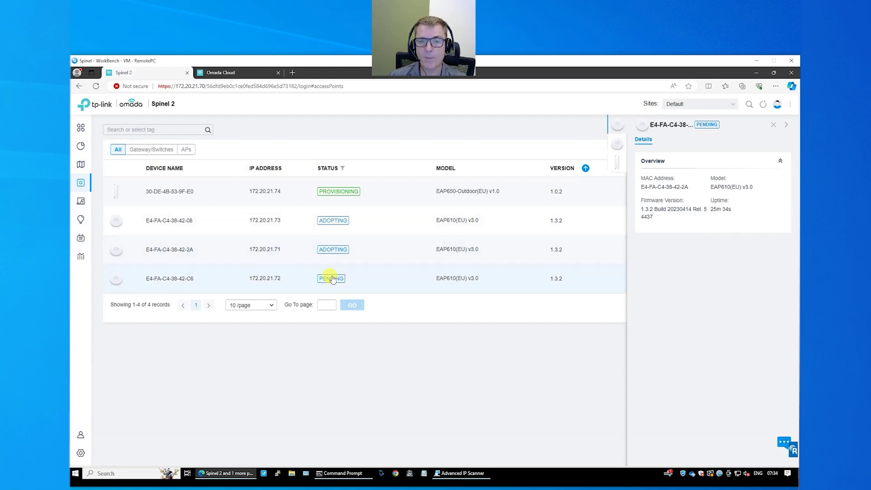
{"action": "left_click", "coordinate": [331, 279]}
- Adopt E4-FA-C4-38-42-C6, then check its Mesh and Details views once Connected
{"action": "left_click", "coordinate": [655, 254]}
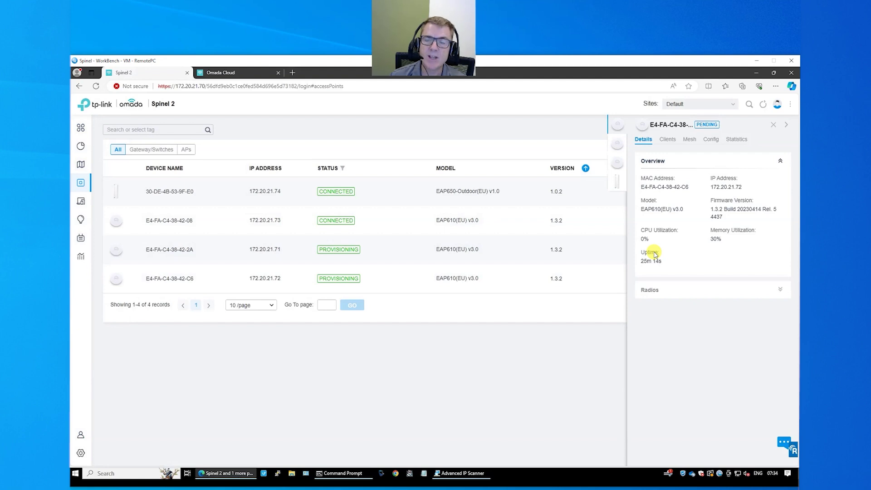
{"action": "left_click", "coordinate": [691, 140]}
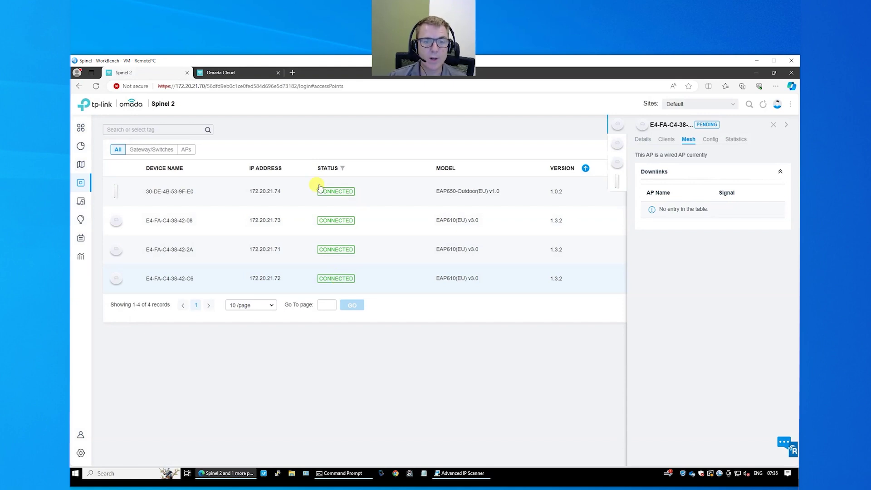
{"action": "left_click", "coordinate": [171, 279]}
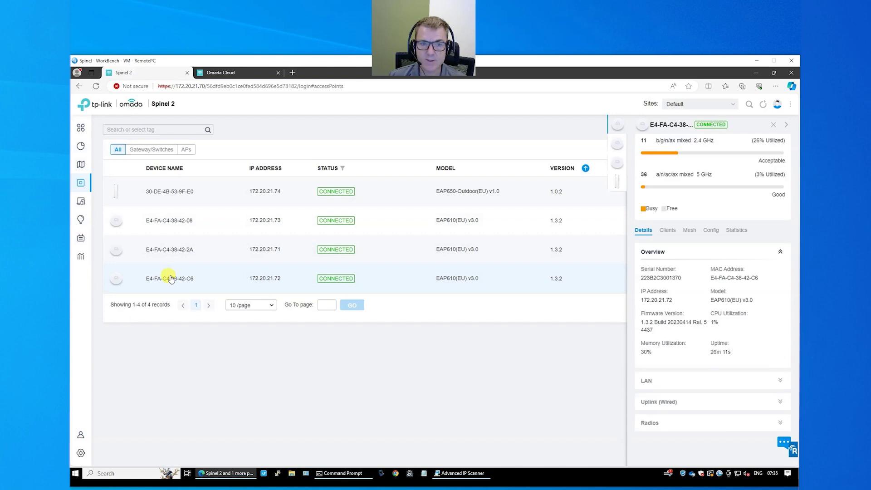
- Rename the first EAP610 access point to AP1 and apply
{"action": "left_click", "coordinate": [709, 232]}
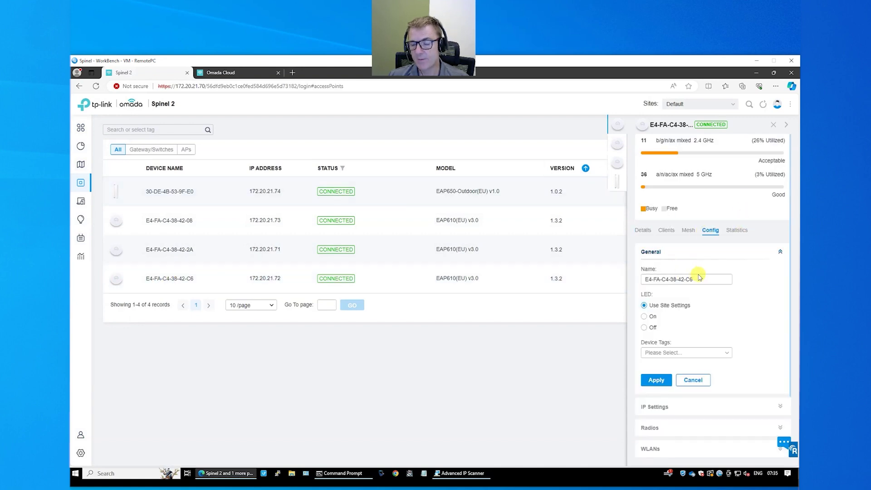
{"action": "left_click_drag", "start_coordinate": [696, 277], "coordinate": [645, 283]}
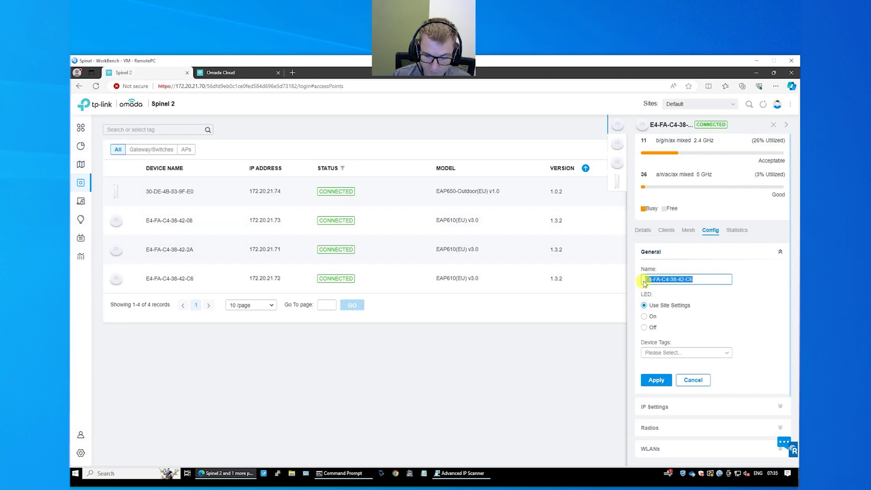
{"action": "type", "text": "AP"}
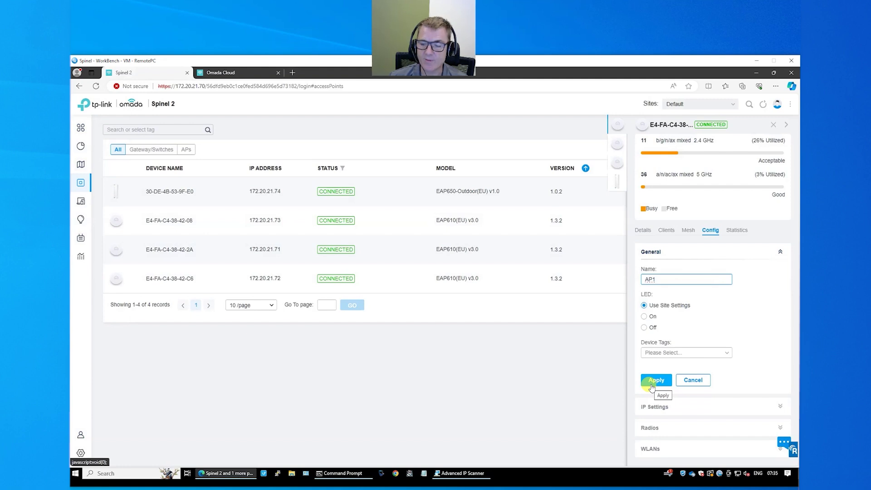
{"action": "type", "text": "1"}
{"action": "left_click", "coordinate": [651, 385]}
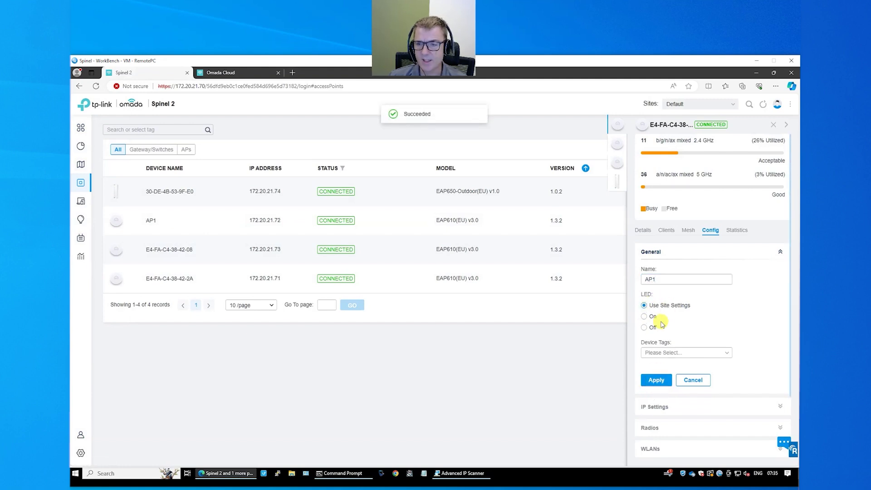
{"action": "scroll", "coordinate": [701, 317], "scroll_direction": "down", "scroll_amount": 2}
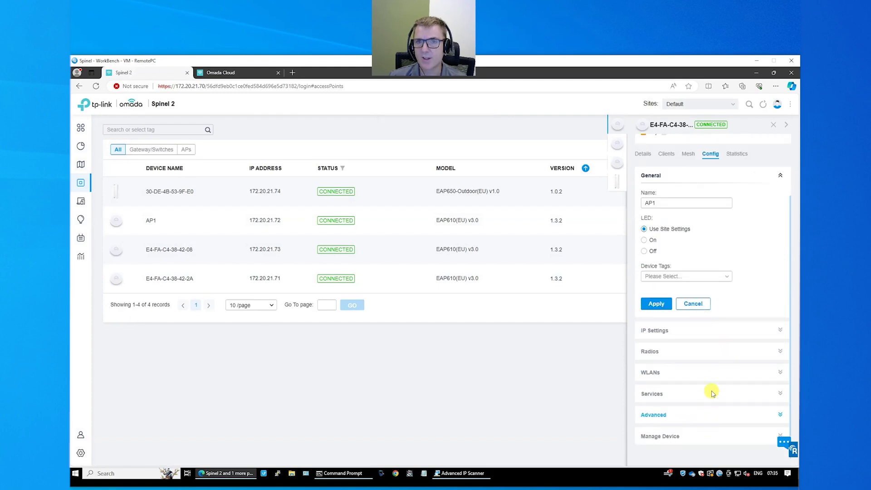
{"action": "scroll", "coordinate": [714, 399], "scroll_direction": "up", "scroll_amount": 2}
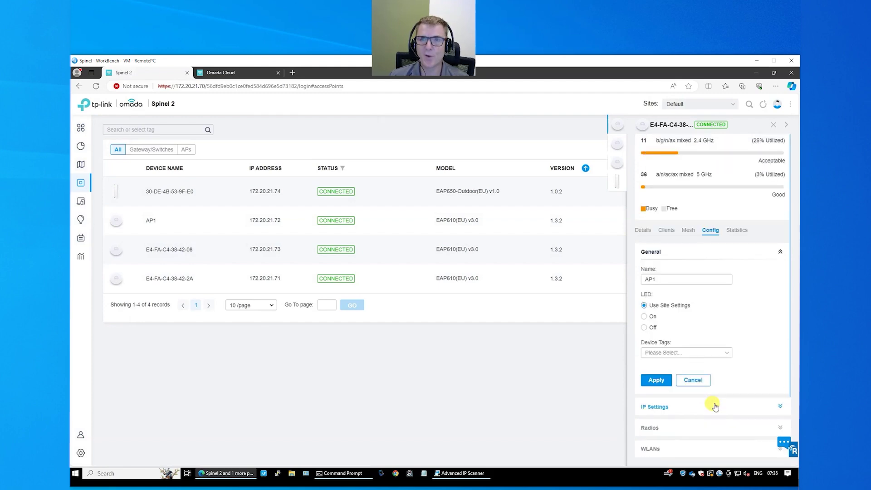
- Rename access point E4-FA-C4-38-42-08 to AP2
{"action": "left_click", "coordinate": [161, 253]}
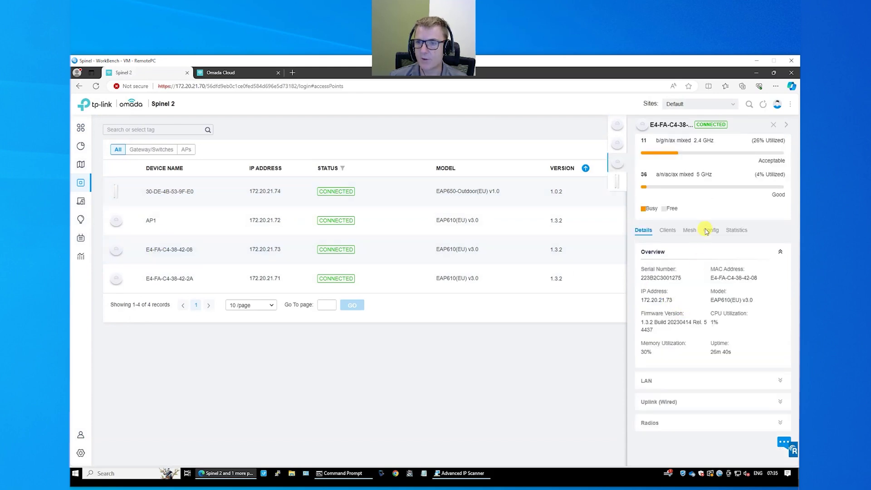
{"action": "left_click", "coordinate": [710, 231]}
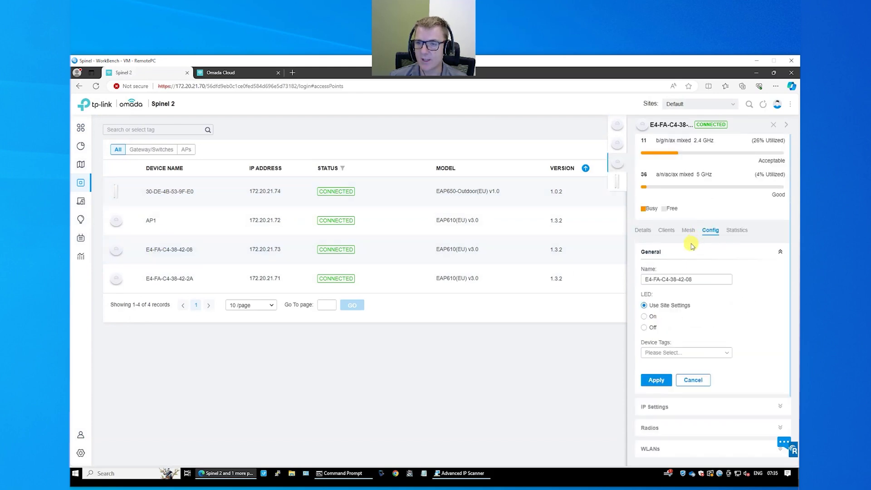
{"action": "triple_click", "coordinate": [672, 283]}
{"action": "type", "text": "AP2"}
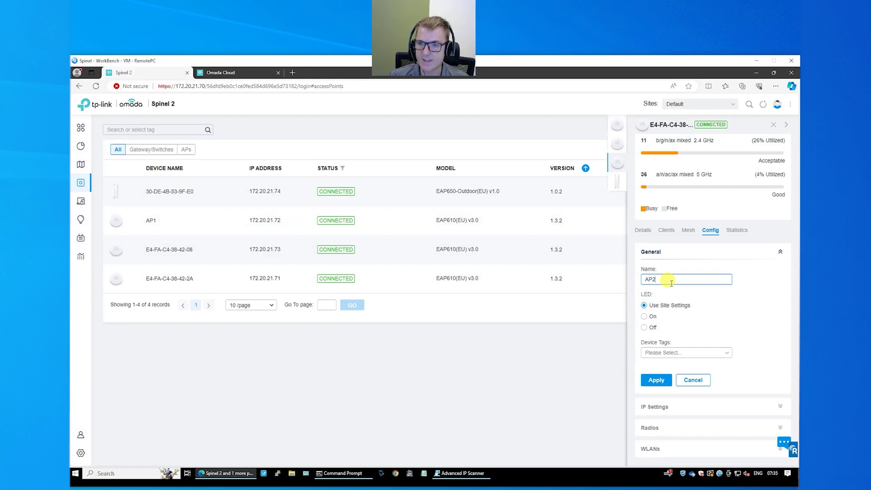
{"action": "left_click", "coordinate": [659, 380]}
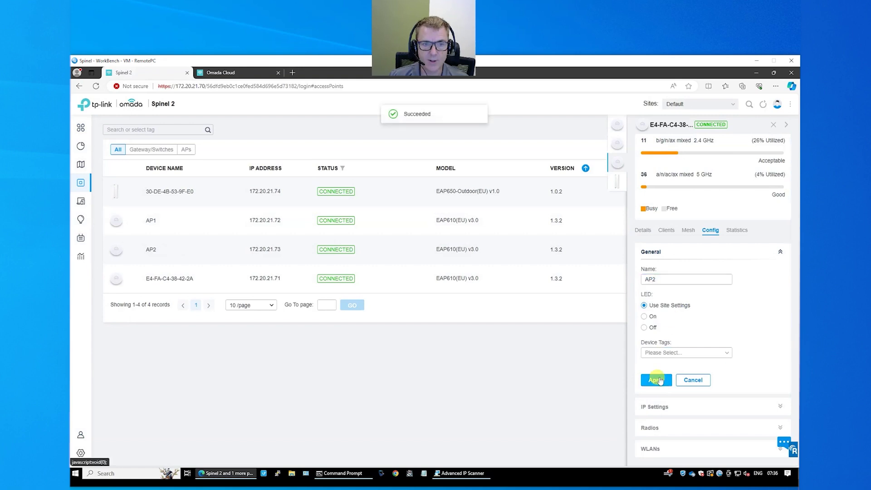
- Rename access point E4-FA-C4-38-42-2A to AP3
{"action": "left_click", "coordinate": [162, 281]}
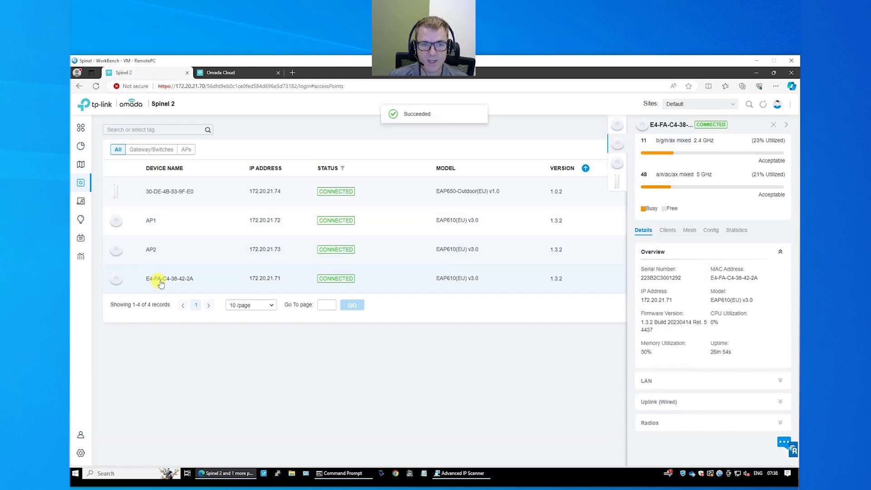
{"action": "left_click", "coordinate": [712, 230]}
{"action": "triple_click", "coordinate": [683, 279]}
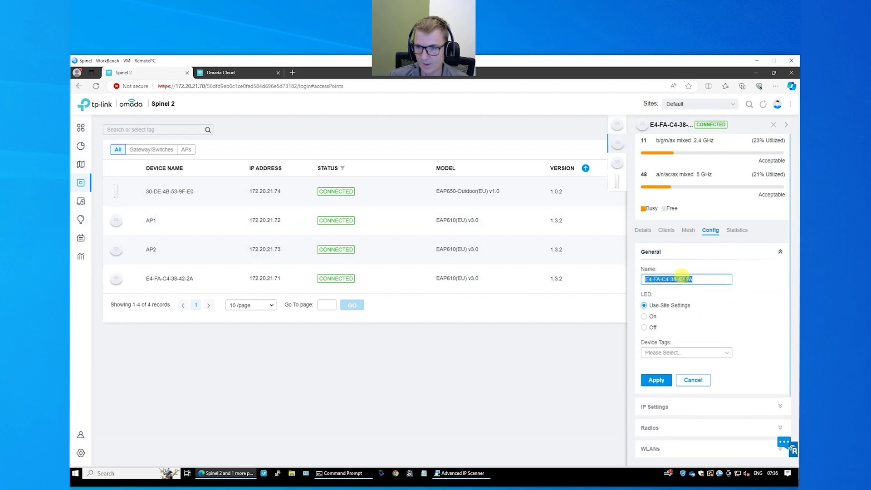
{"action": "type", "text": "AP3"}
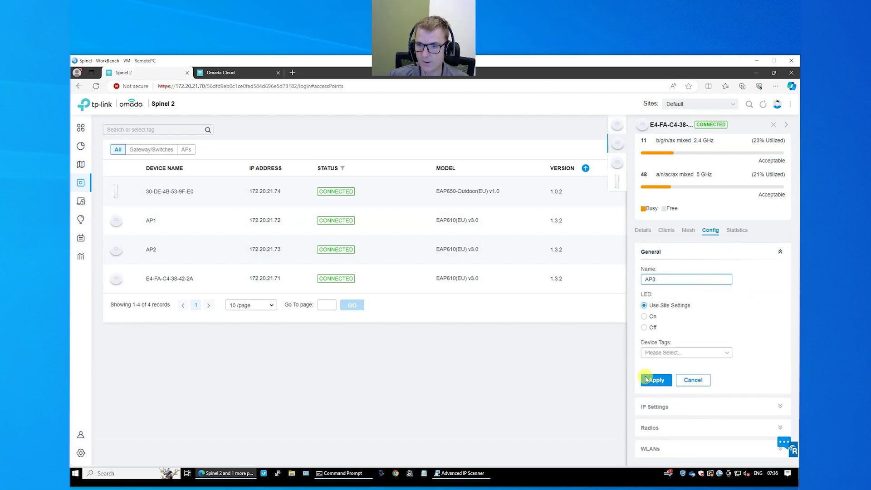
{"action": "left_click", "coordinate": [656, 380]}
- Rename the outdoor access point to Outdoor AP and close the details panel
{"action": "left_click", "coordinate": [159, 193]}
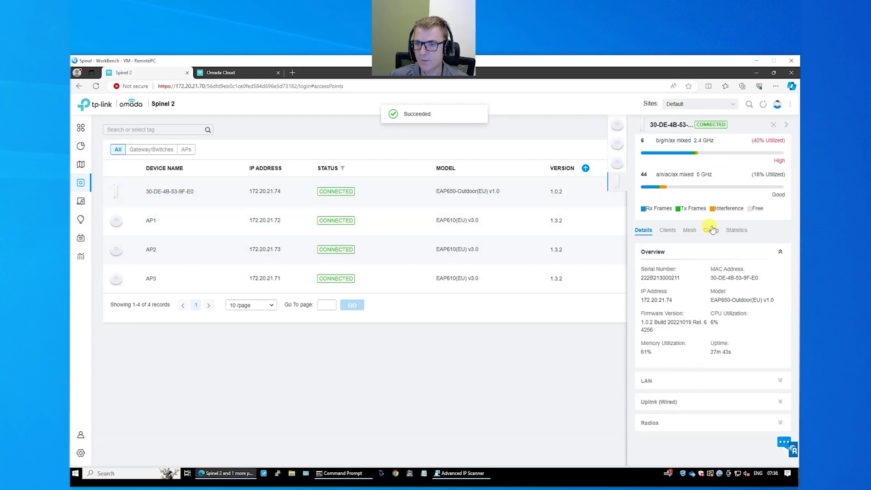
{"action": "left_click", "coordinate": [711, 230]}
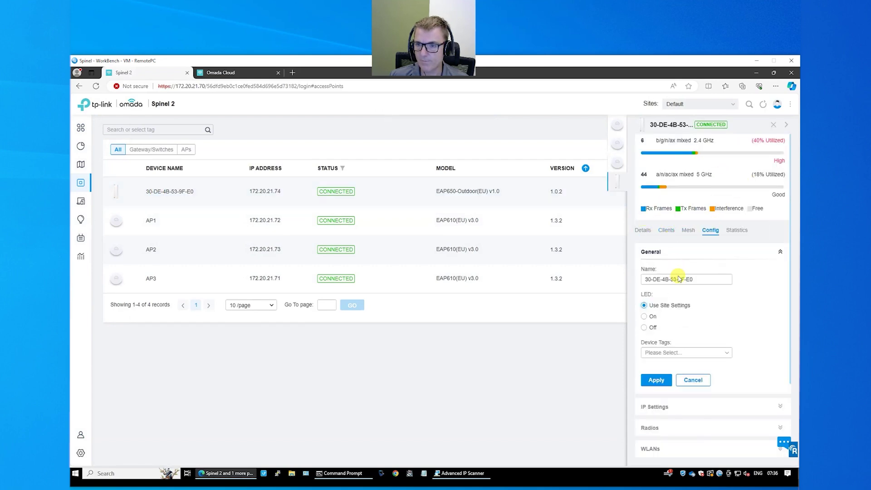
{"action": "left_click", "coordinate": [680, 279]}
{"action": "triple_click", "coordinate": [680, 280]}
{"action": "type", "text": "Outdoor AP"}
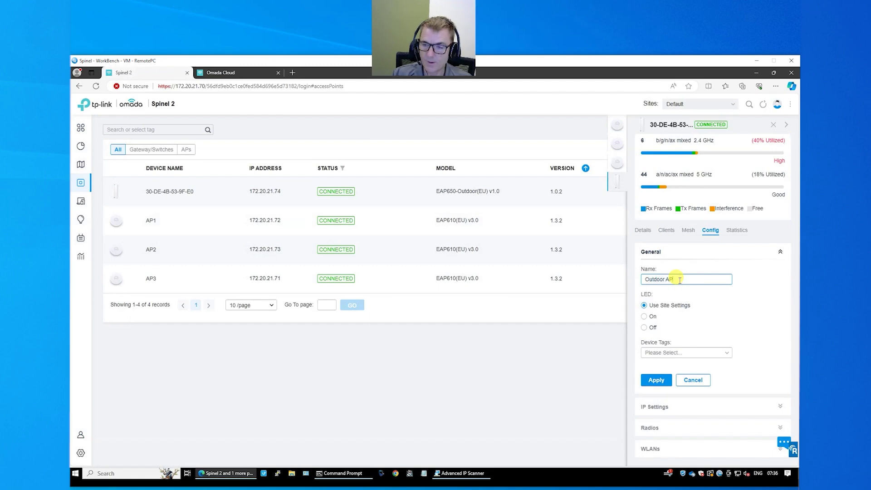
{"action": "left_click", "coordinate": [656, 380]}
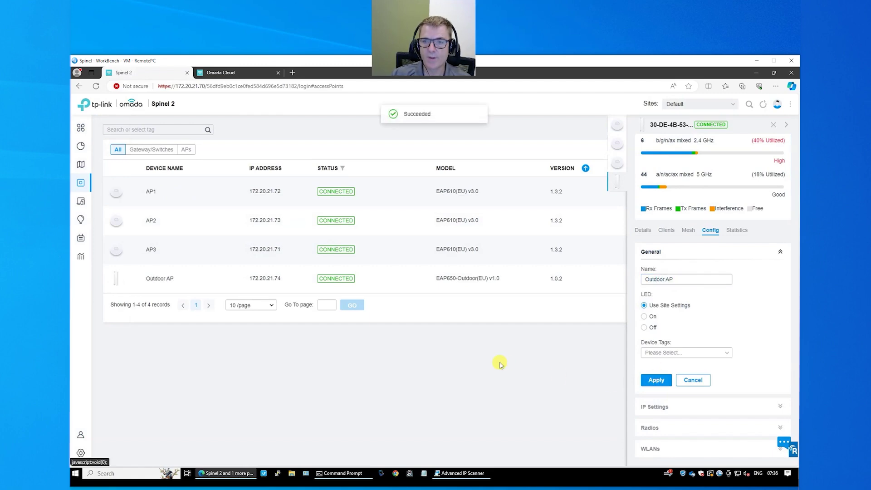
{"action": "left_click", "coordinate": [773, 125]}
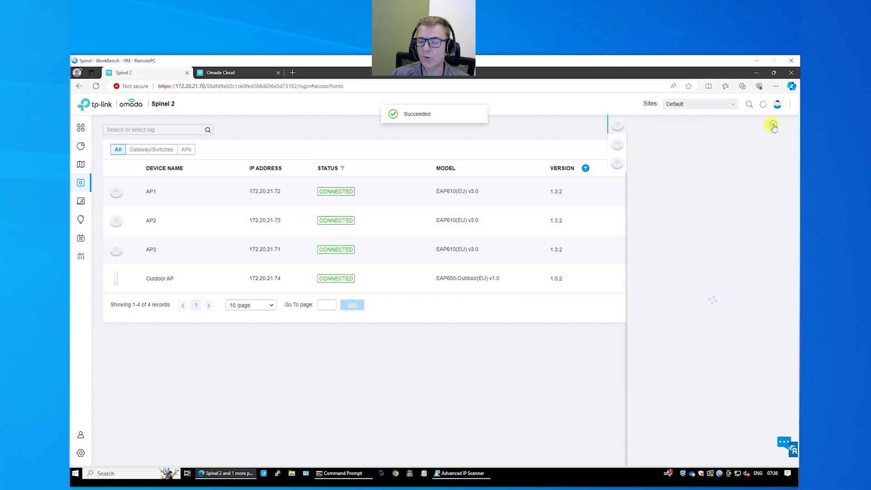
{"action": "left_click", "coordinate": [773, 125]}
{"action": "left_click", "coordinate": [773, 125]}
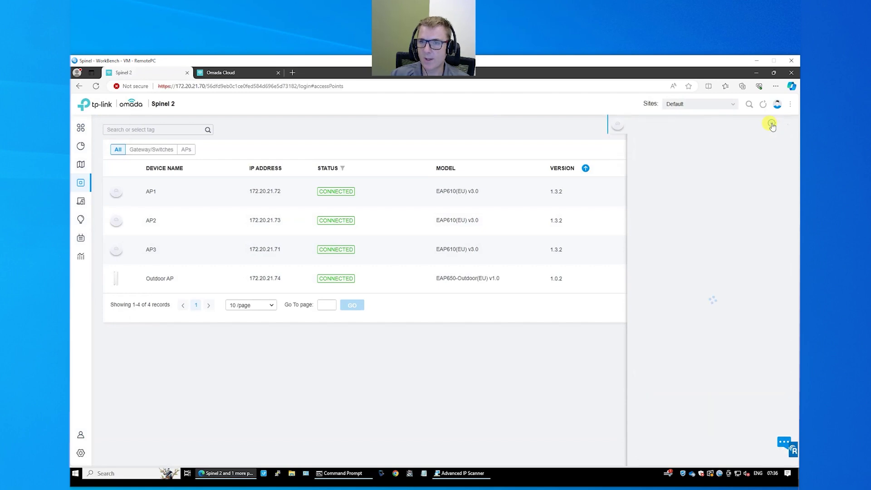
- View AP1's clients, then expand its Radios, Advanced and Manage Device configuration sections
{"action": "left_click", "coordinate": [773, 125]}
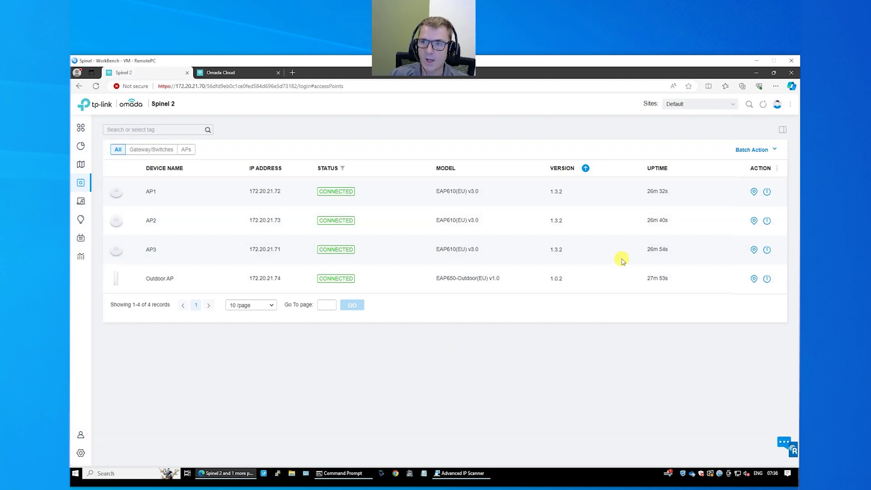
{"action": "left_click", "coordinate": [187, 195]}
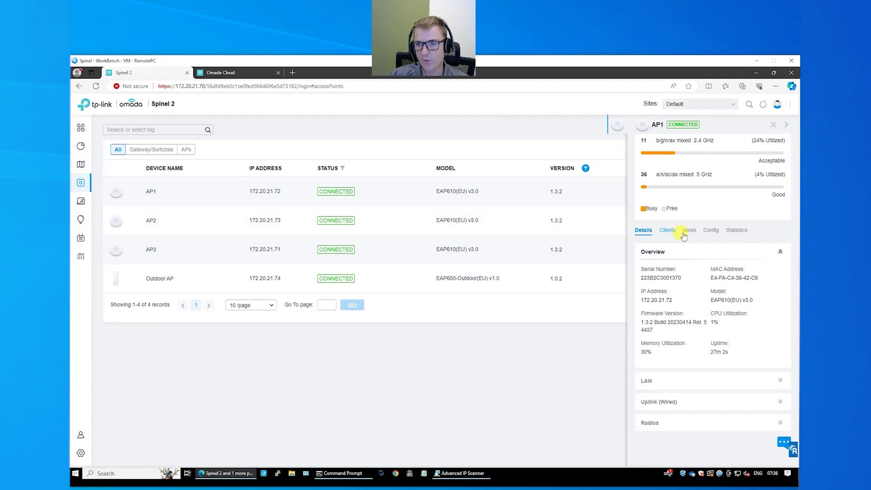
{"action": "left_click", "coordinate": [665, 234]}
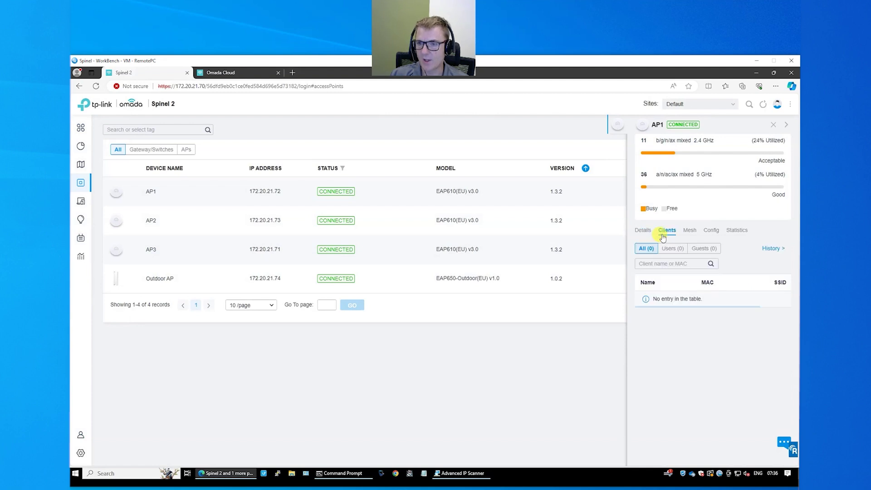
{"action": "left_click", "coordinate": [711, 231]}
{"action": "scroll", "coordinate": [726, 298], "scroll_direction": "down", "scroll_amount": 2}
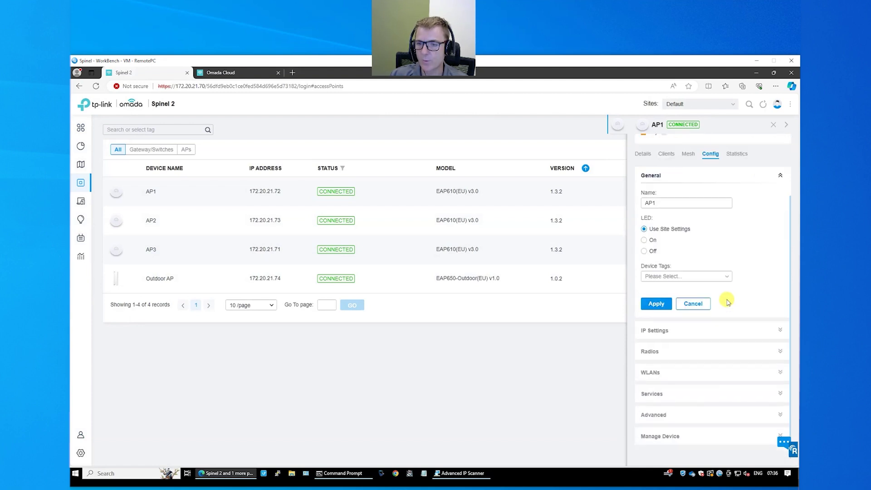
{"action": "left_click", "coordinate": [707, 350]}
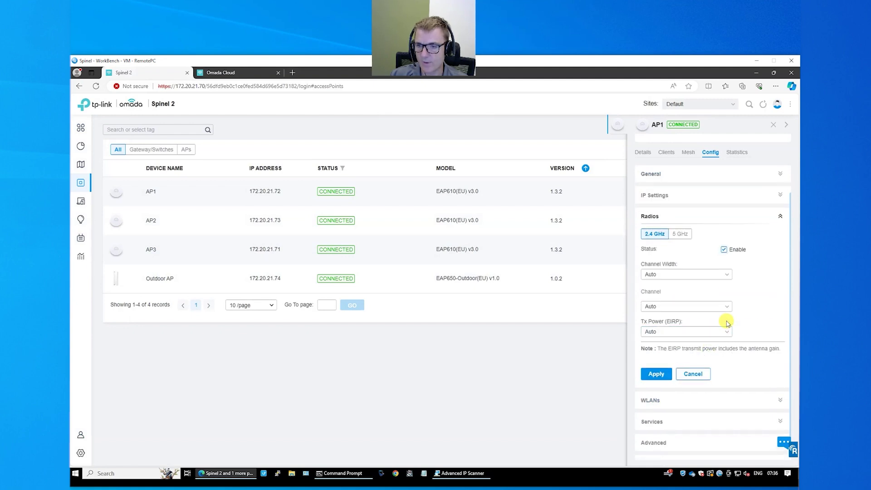
{"action": "scroll", "coordinate": [726, 323], "scroll_direction": "down", "scroll_amount": 1}
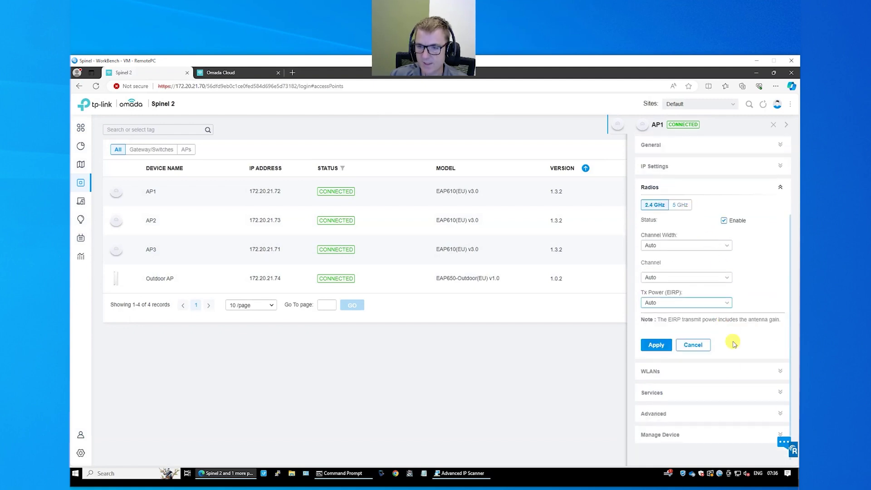
{"action": "left_click", "coordinate": [694, 414]}
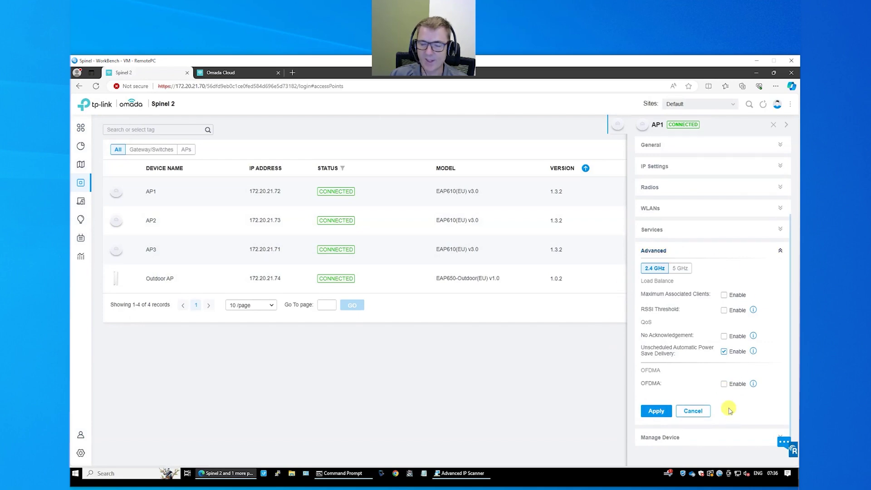
{"action": "left_click", "coordinate": [704, 437]}
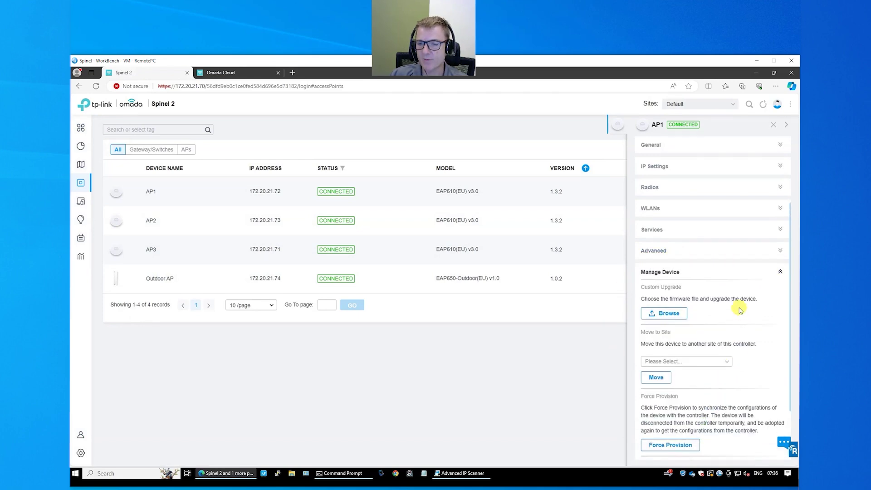
{"action": "scroll", "coordinate": [740, 310], "scroll_direction": "down", "scroll_amount": 2}
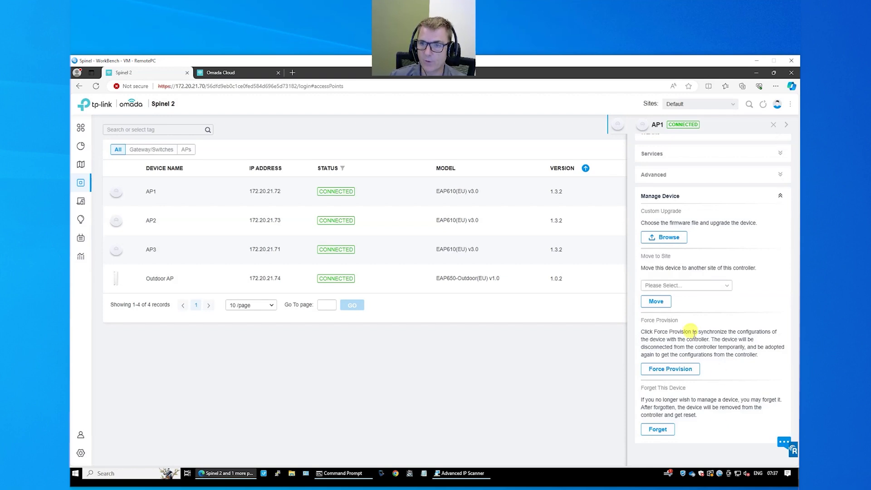
{"action": "scroll", "coordinate": [704, 325], "scroll_direction": "up", "scroll_amount": 4}
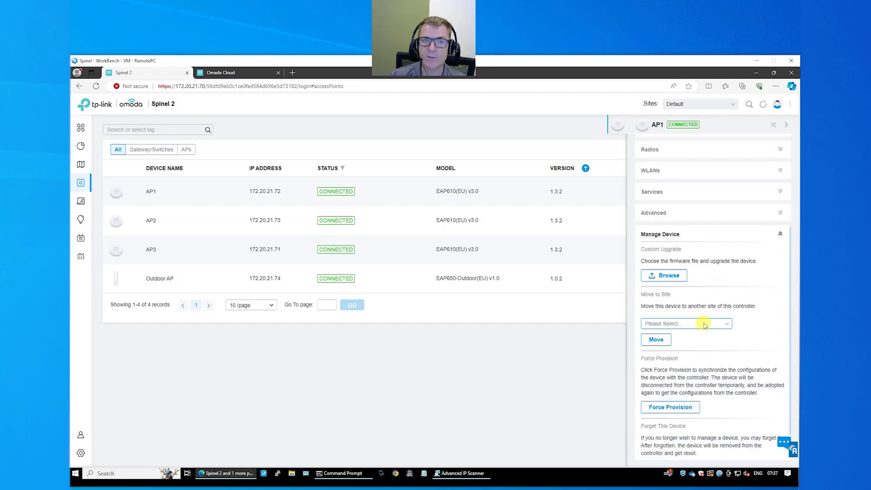
- Close AP1's panel to show all four access points with their uptimes
{"action": "left_click", "coordinate": [773, 125]}
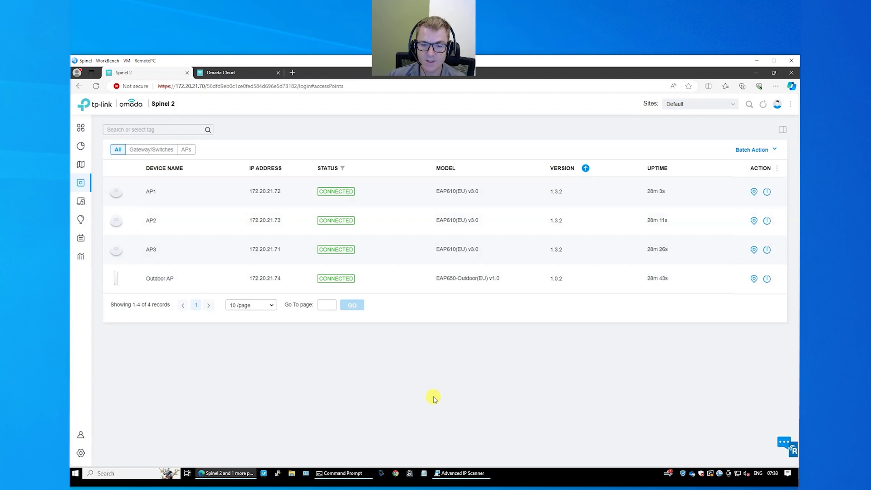
{"action": "mouse_move", "coordinate": [85, 186]}
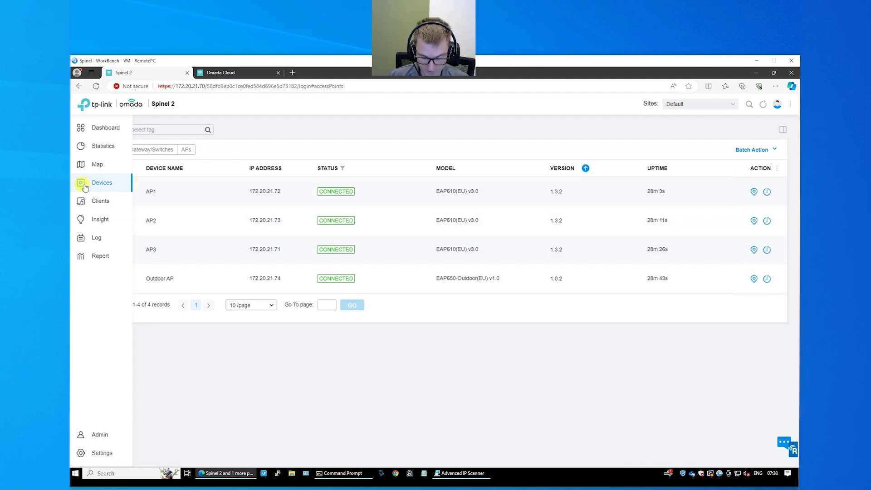
- Review the thetechgeeks WLAN with its security key revealed, then view the Clients page
{"action": "left_click", "coordinate": [102, 457]}
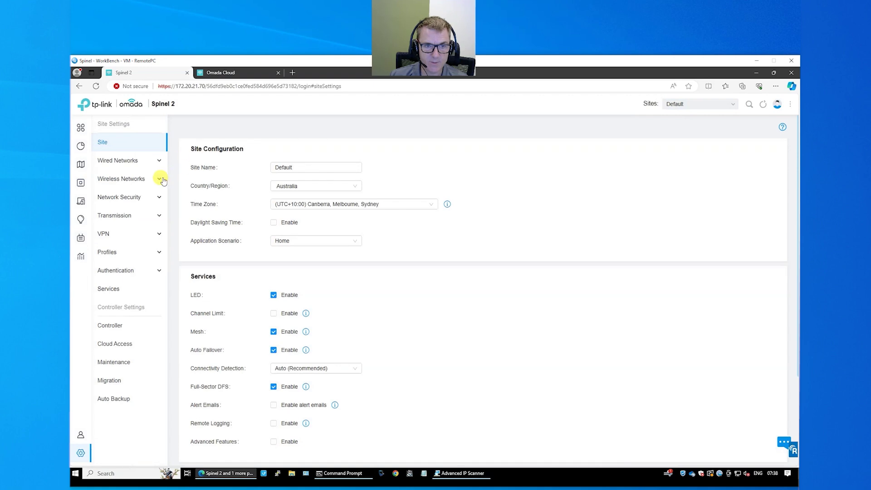
{"action": "left_click", "coordinate": [160, 179]}
{"action": "left_click", "coordinate": [123, 198]}
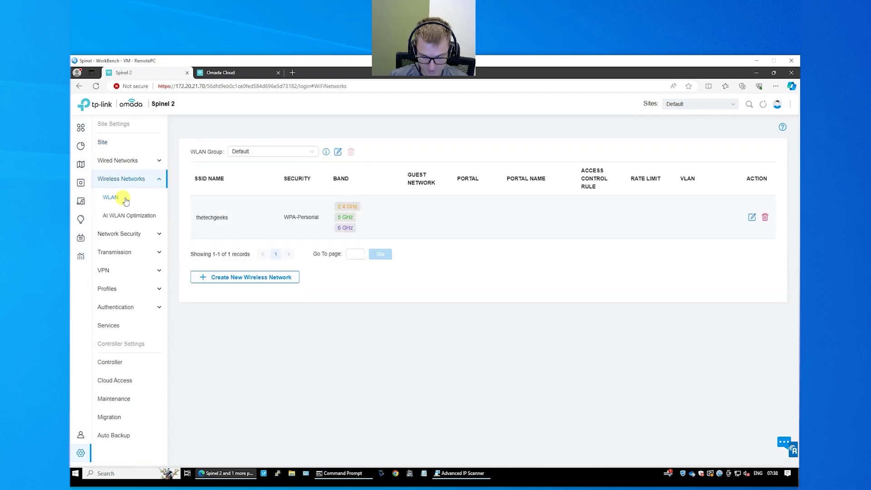
{"action": "left_click", "coordinate": [752, 218]}
{"action": "left_click", "coordinate": [354, 240]}
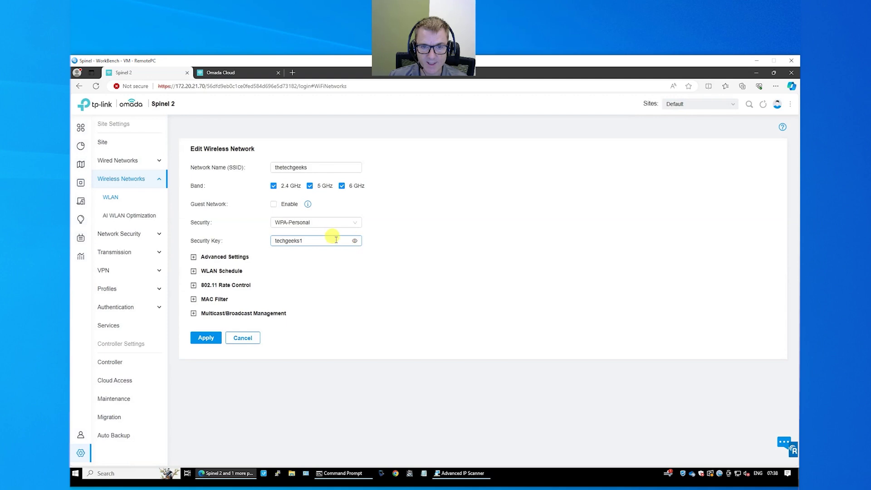
{"action": "left_click", "coordinate": [413, 267]}
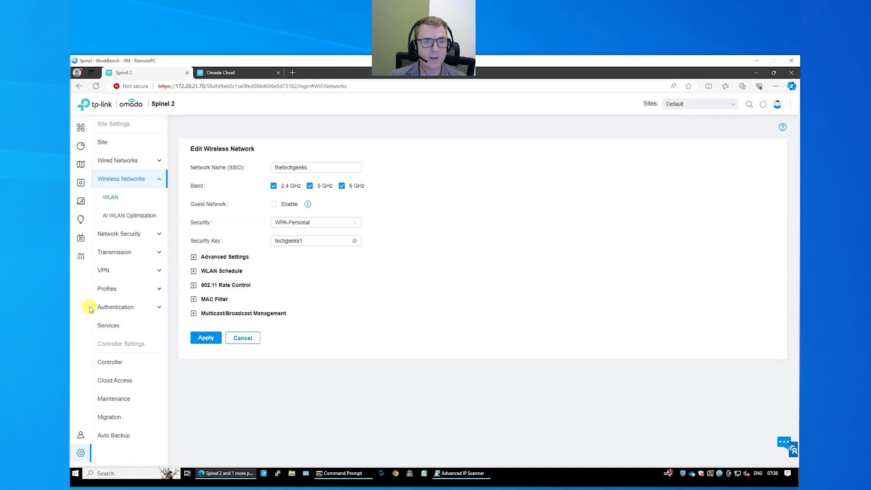
{"action": "left_click", "coordinate": [96, 204]}
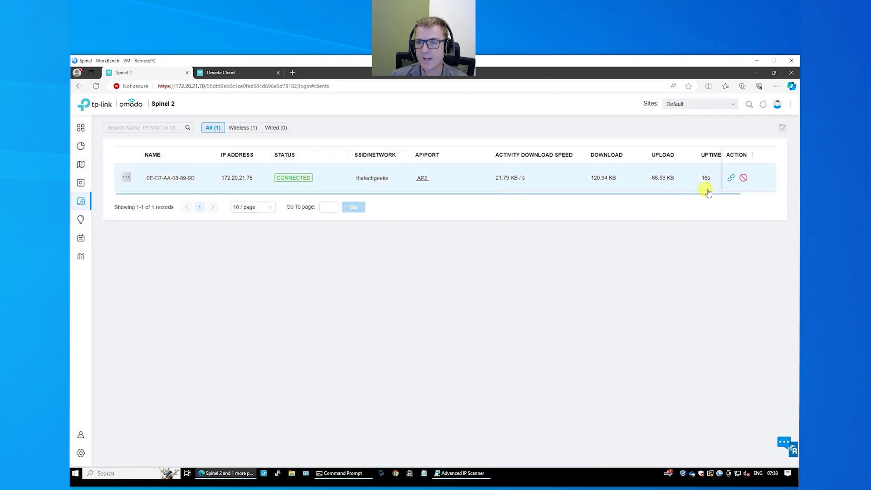
- Inspect the client's name and Rate Limit profile options, discard changes, then switch to Omada Cloud
{"action": "left_click", "coordinate": [180, 180]}
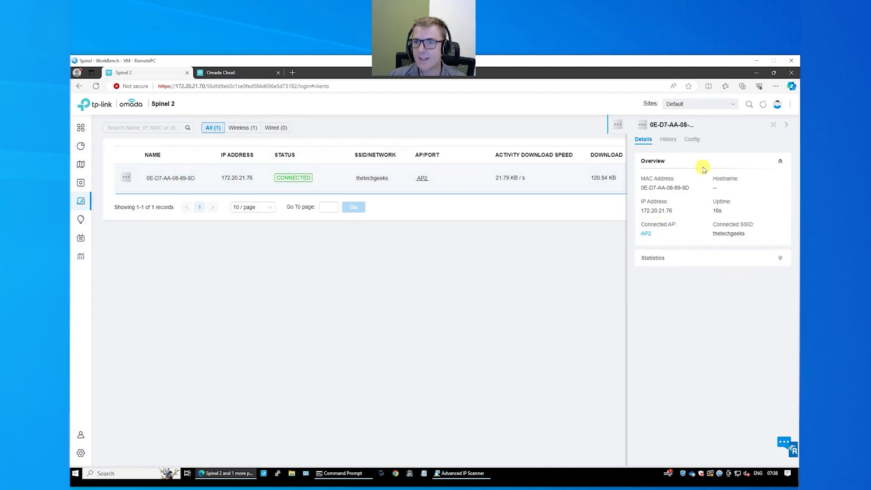
{"action": "left_click", "coordinate": [697, 143]}
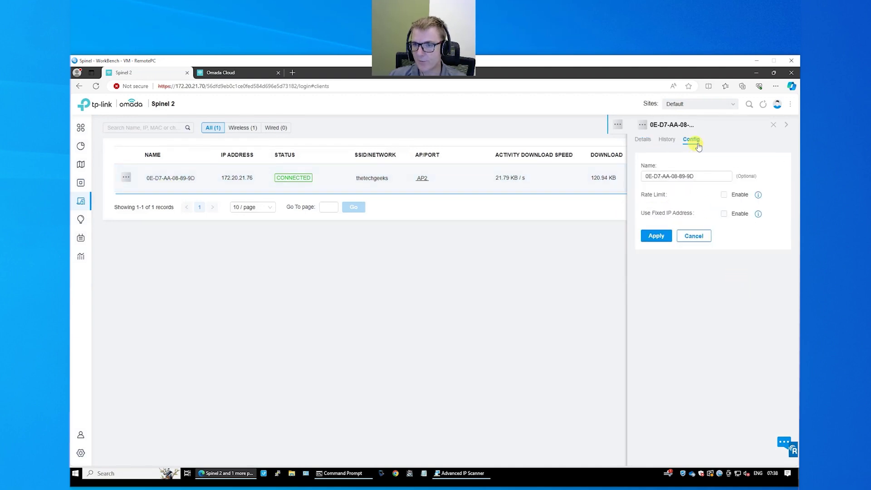
{"action": "left_click", "coordinate": [703, 176]}
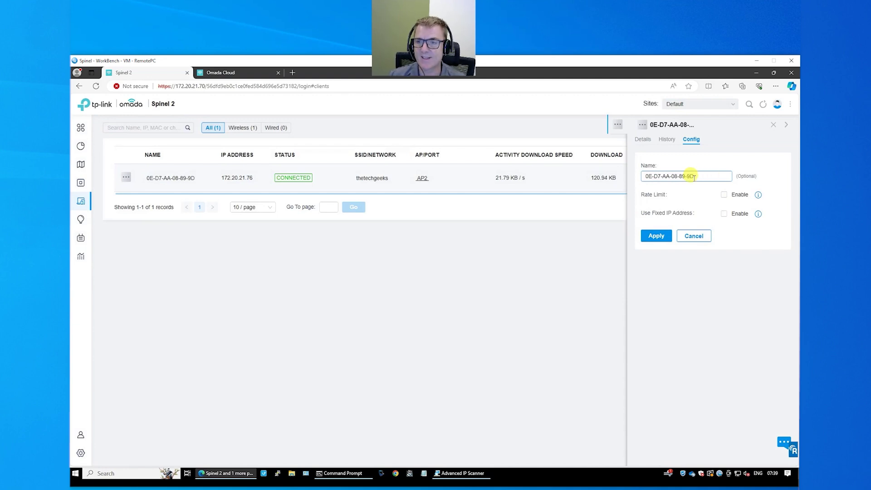
{"action": "left_click", "coordinate": [724, 195]}
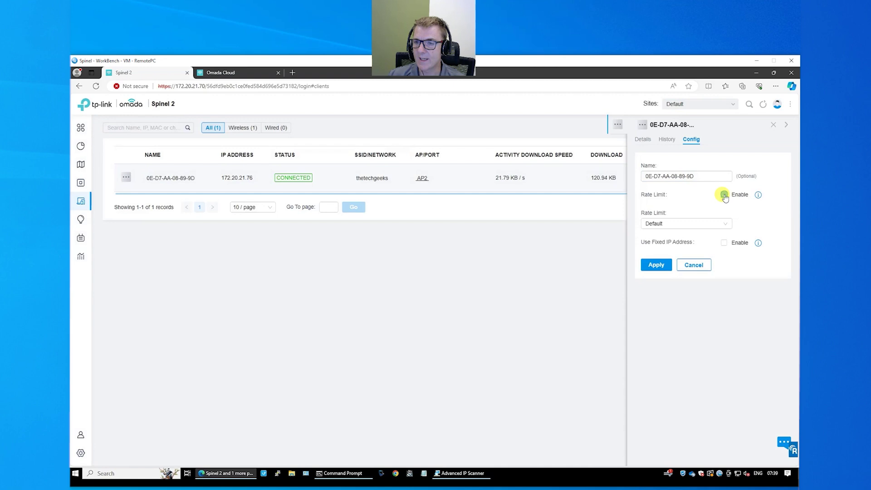
{"action": "left_click", "coordinate": [705, 227]}
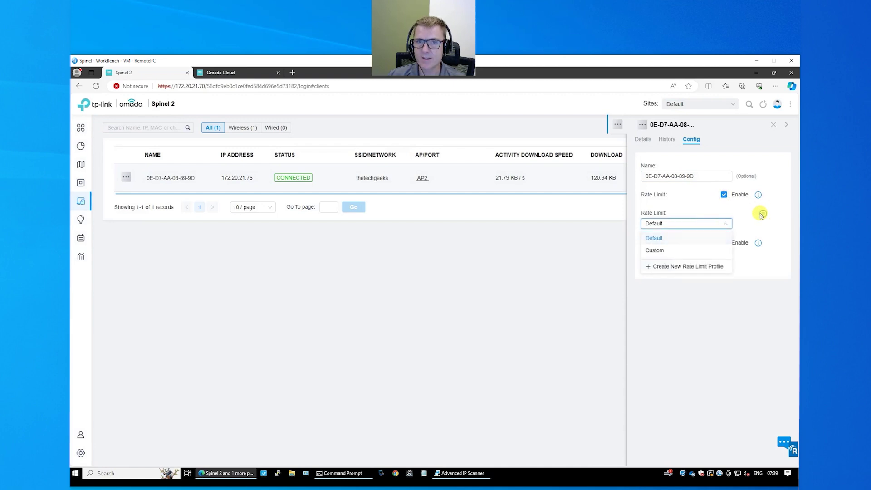
{"action": "left_click", "coordinate": [712, 225]}
{"action": "left_click", "coordinate": [774, 125]}
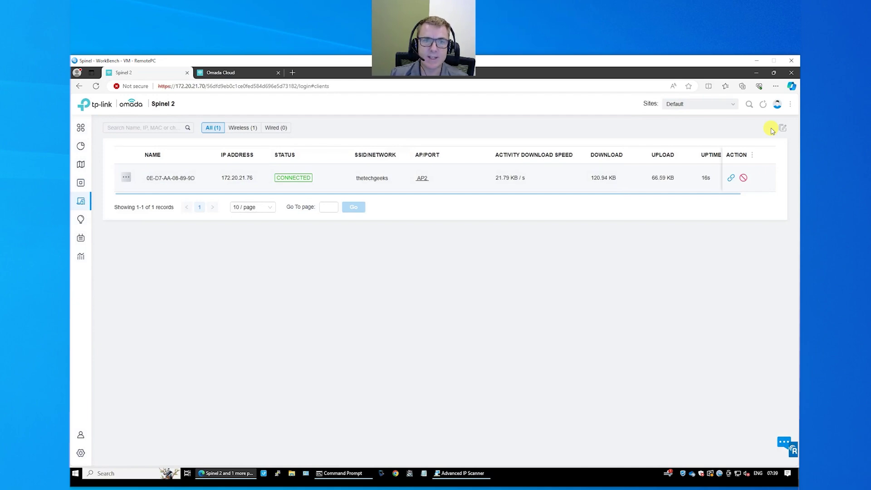
{"action": "left_click", "coordinate": [229, 73]}
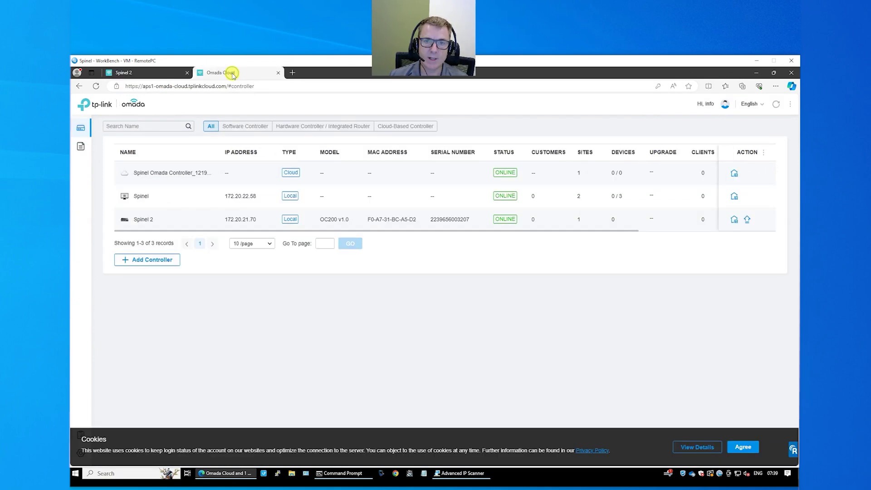
- Launch Spinel 2 through Omada Cloud, check its dashboard, then return to the local Clients tab
{"action": "left_click", "coordinate": [733, 219]}
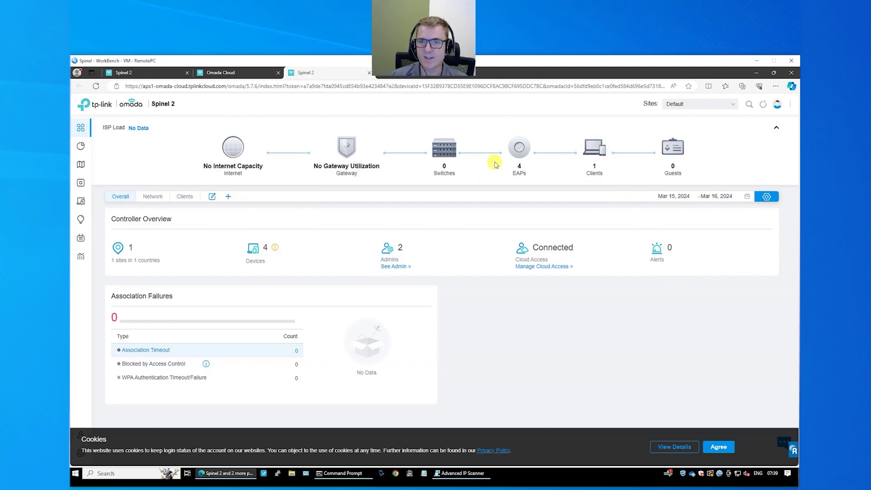
{"action": "mouse_move", "coordinate": [599, 142]}
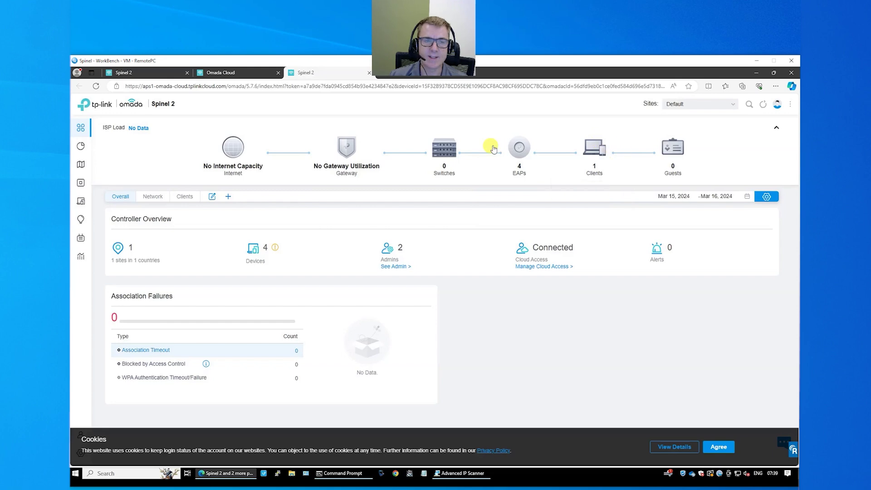
{"action": "key", "text": "ctrl+1"}
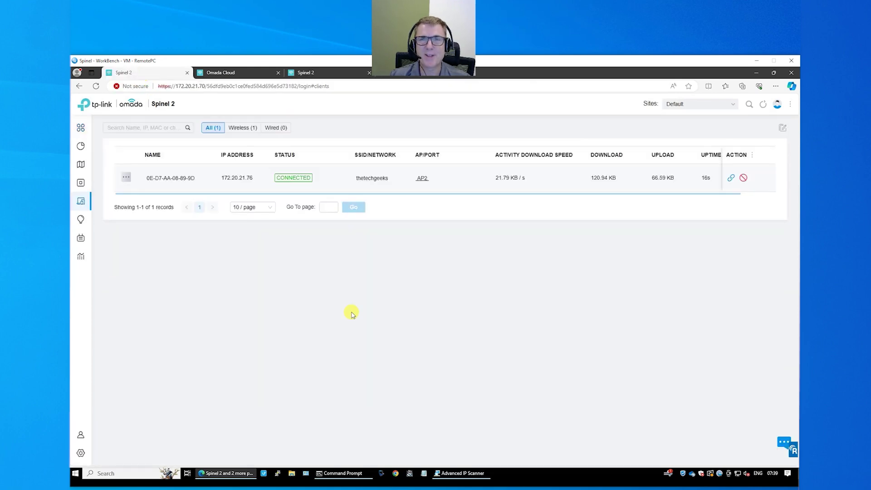